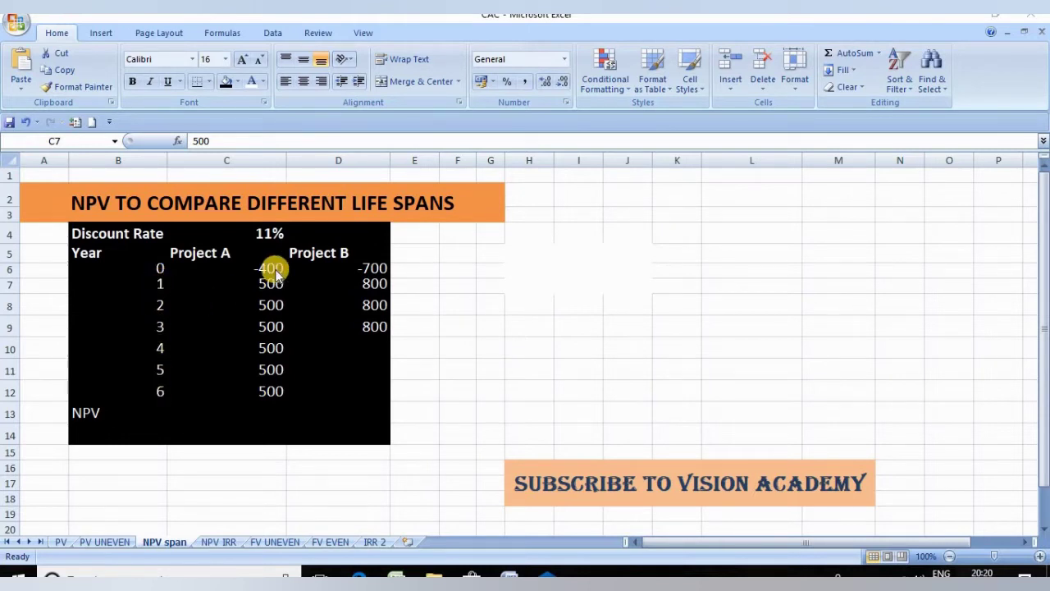
# Step: Enter =C6+NPV(C4,C7:C12) in C13, giving Project A an NPV of $1,715.27
pyautogui.click(11, 328)
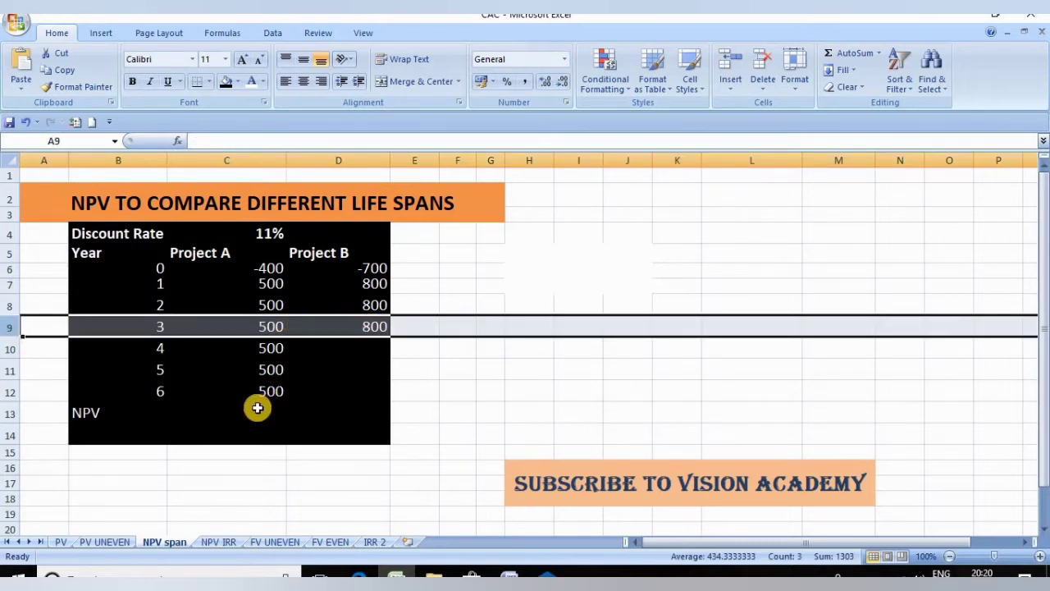
pyautogui.click(351, 374)
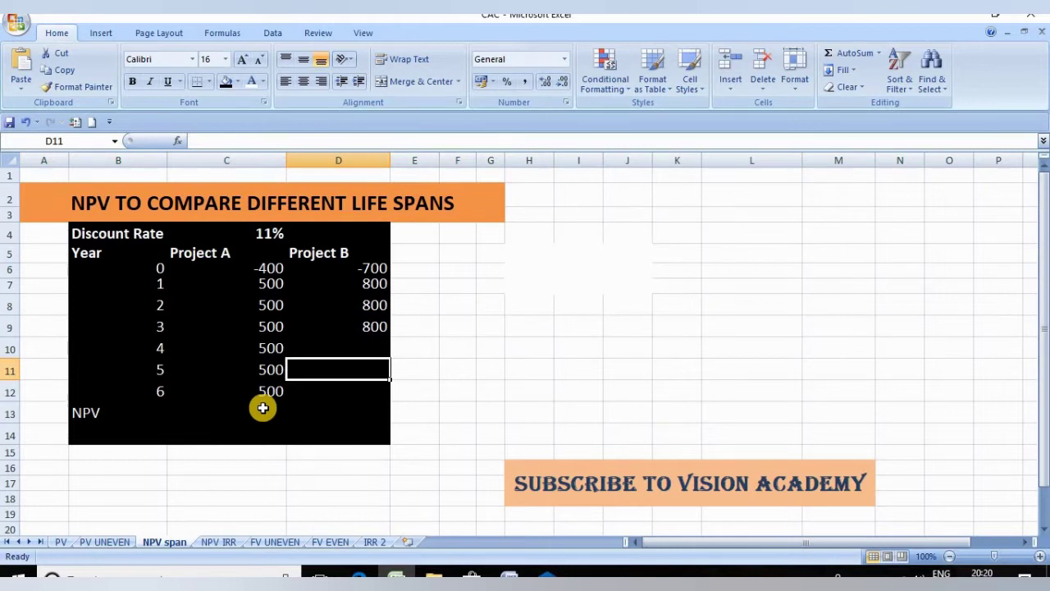
pyautogui.click(263, 410)
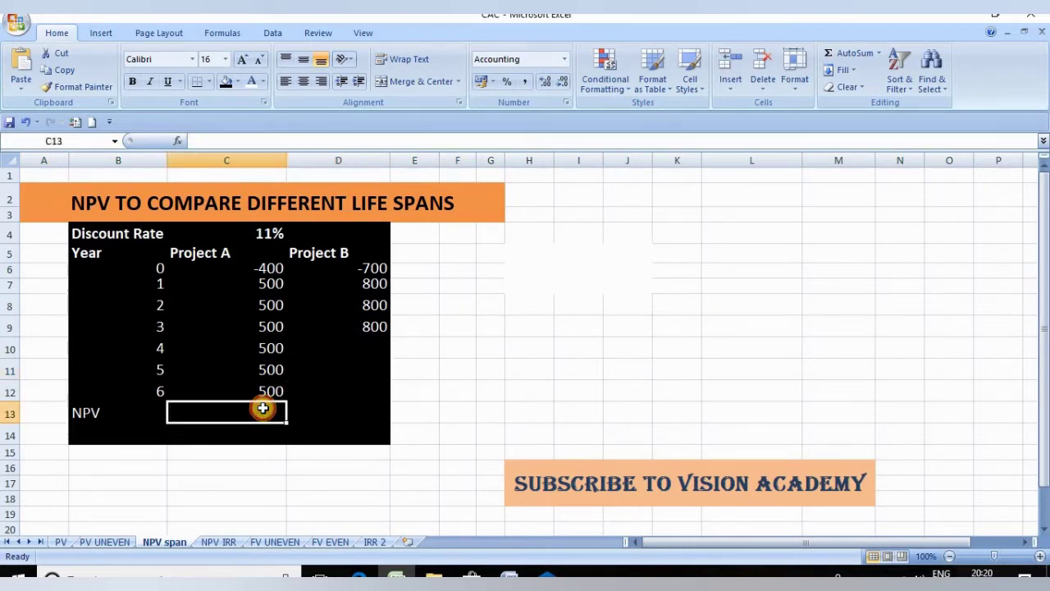
pyautogui.click(259, 414)
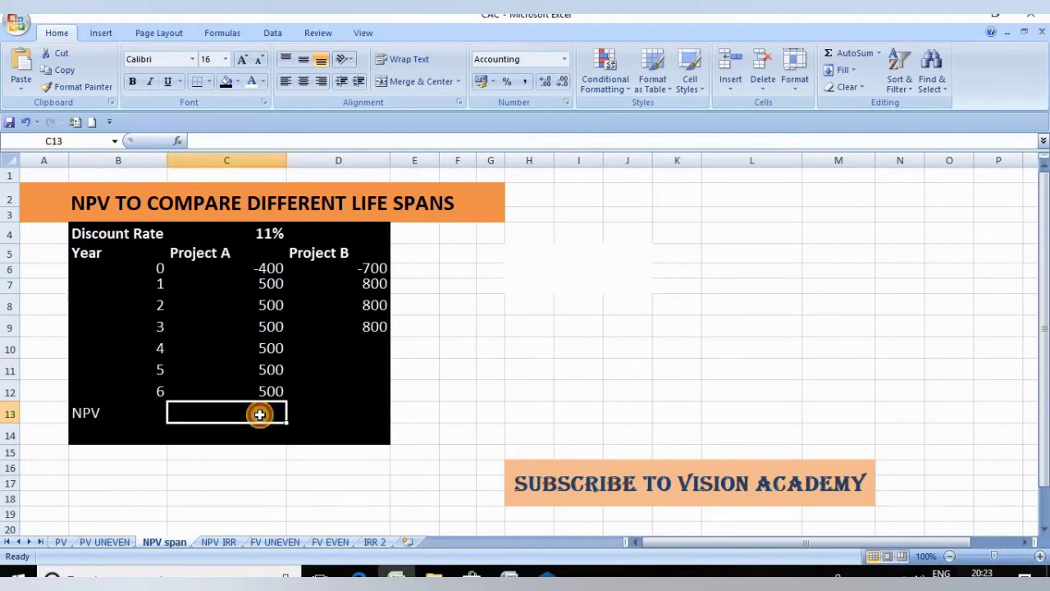
pyautogui.write('=')
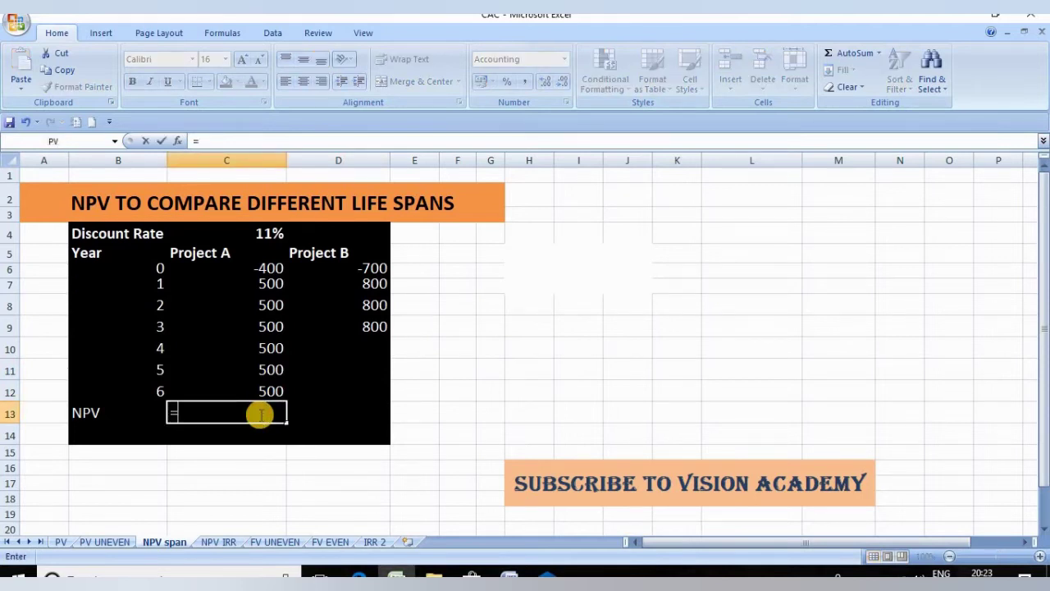
pyautogui.click(250, 268)
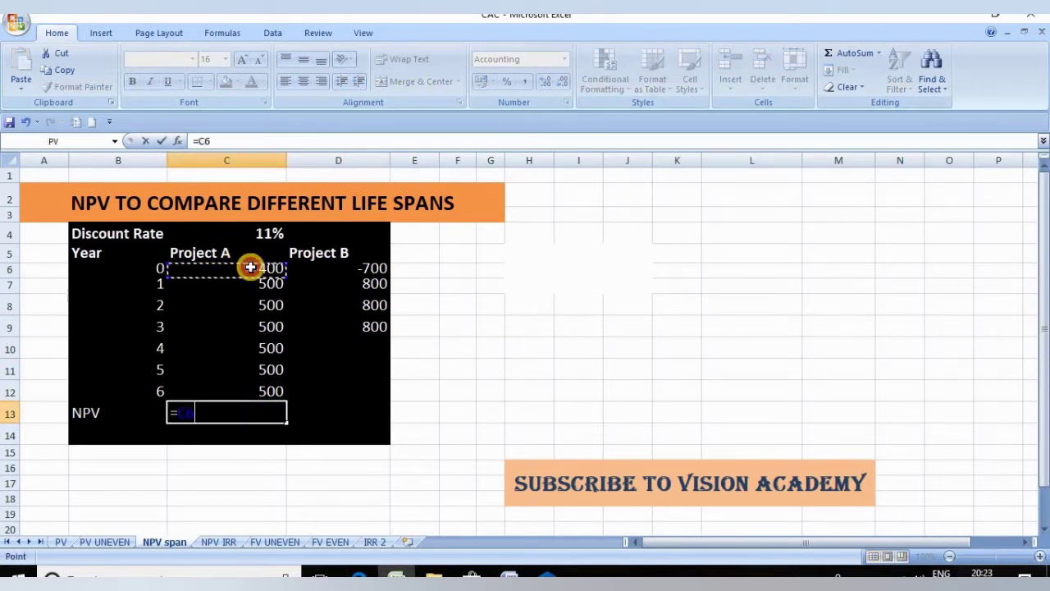
pyautogui.write('+')
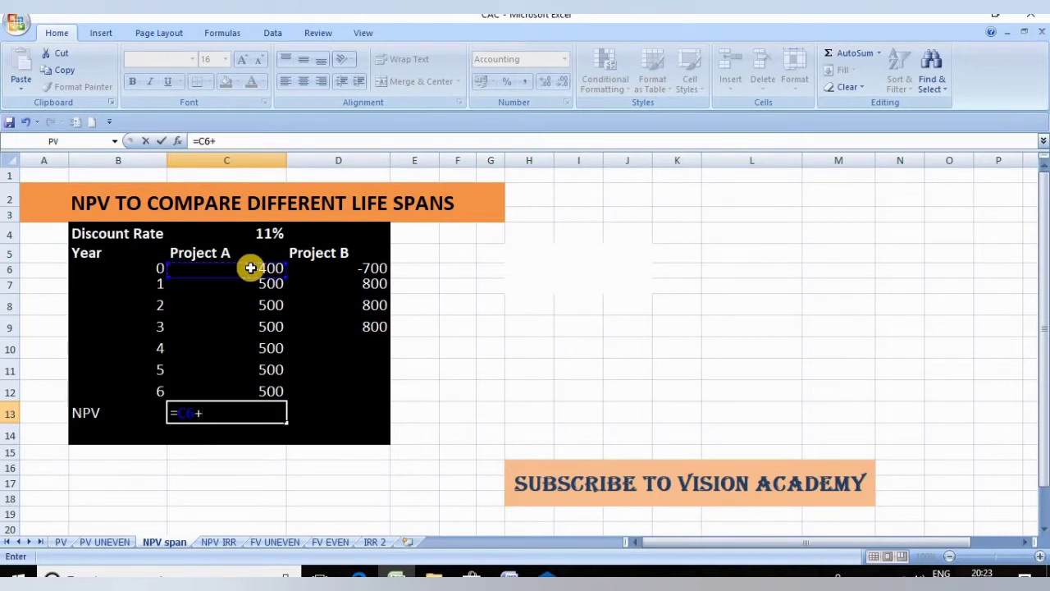
pyautogui.write('NPV(')
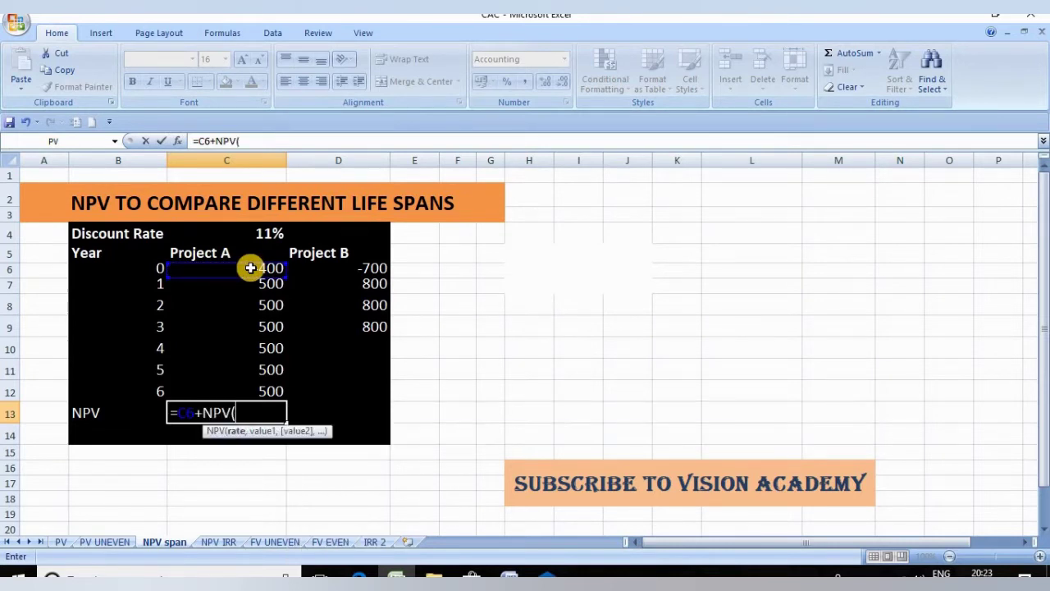
pyautogui.click(252, 236)
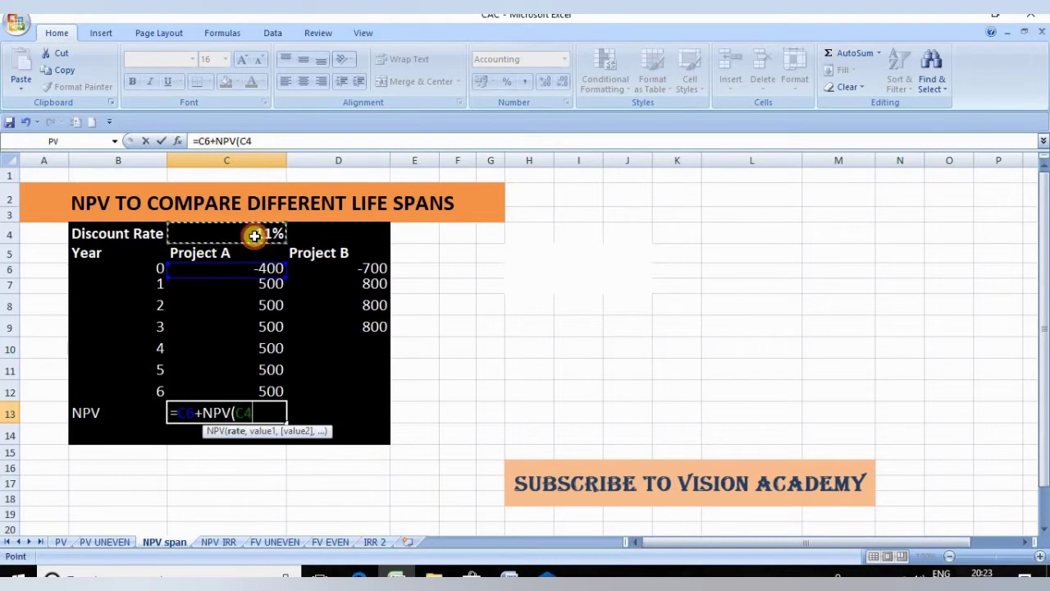
pyautogui.write(',')
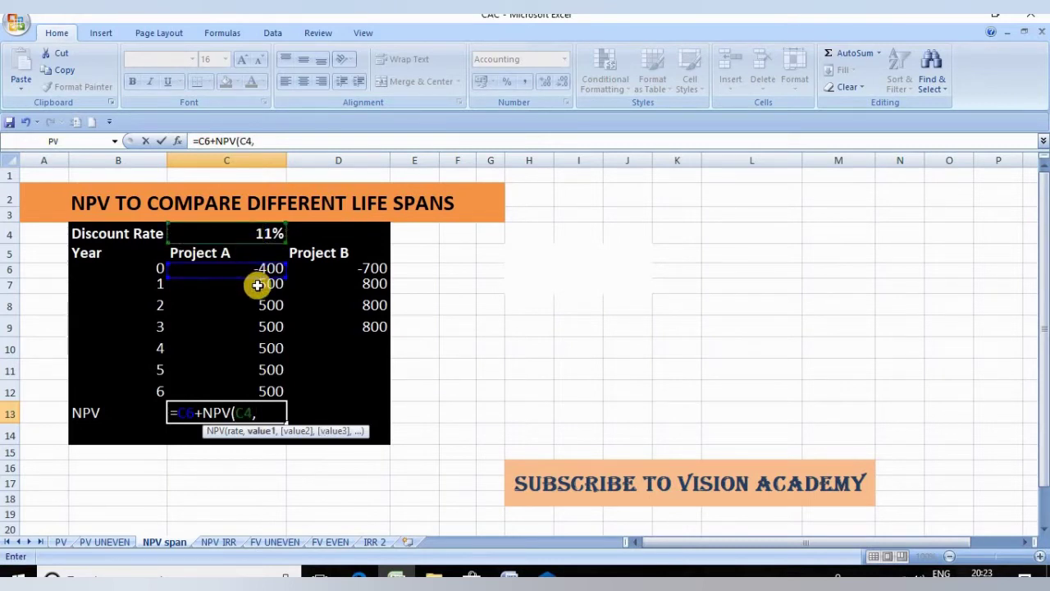
pyautogui.moveTo(259, 285); pyautogui.dragTo(257, 387)
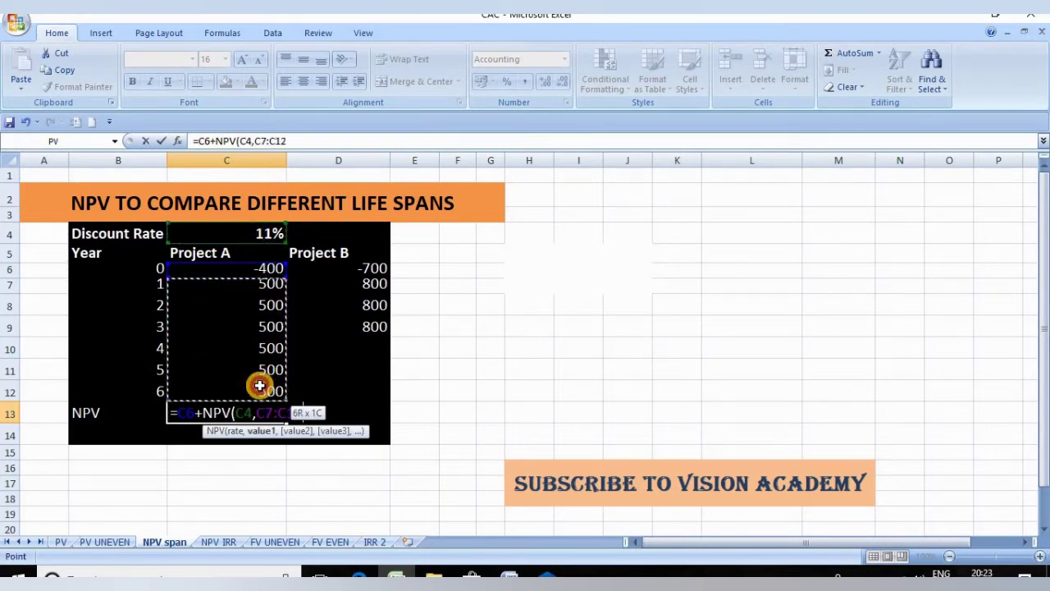
pyautogui.write(')')
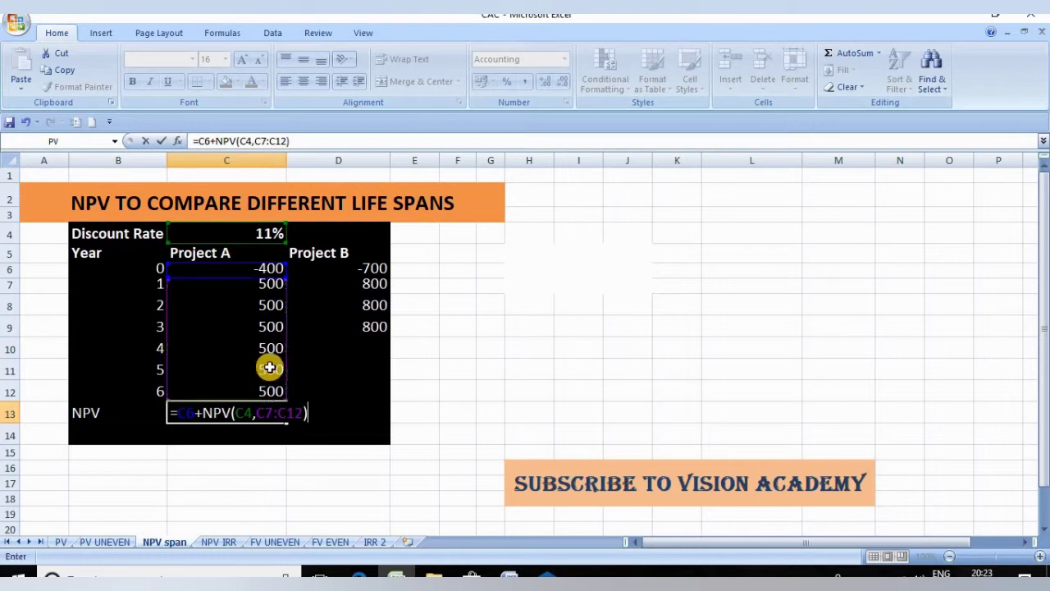
pyautogui.press('Return')
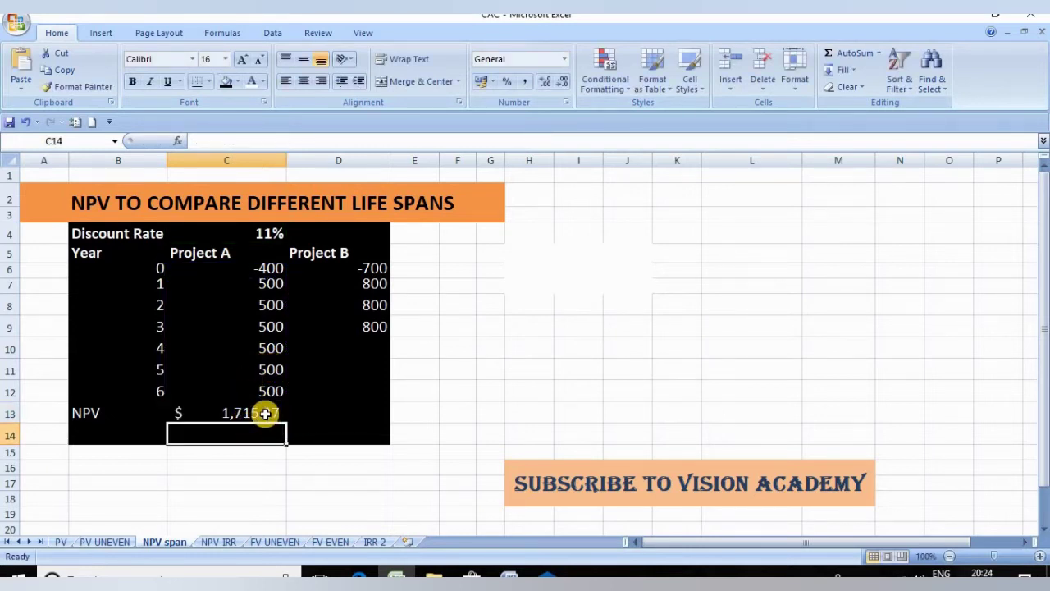
pyautogui.click(264, 414)
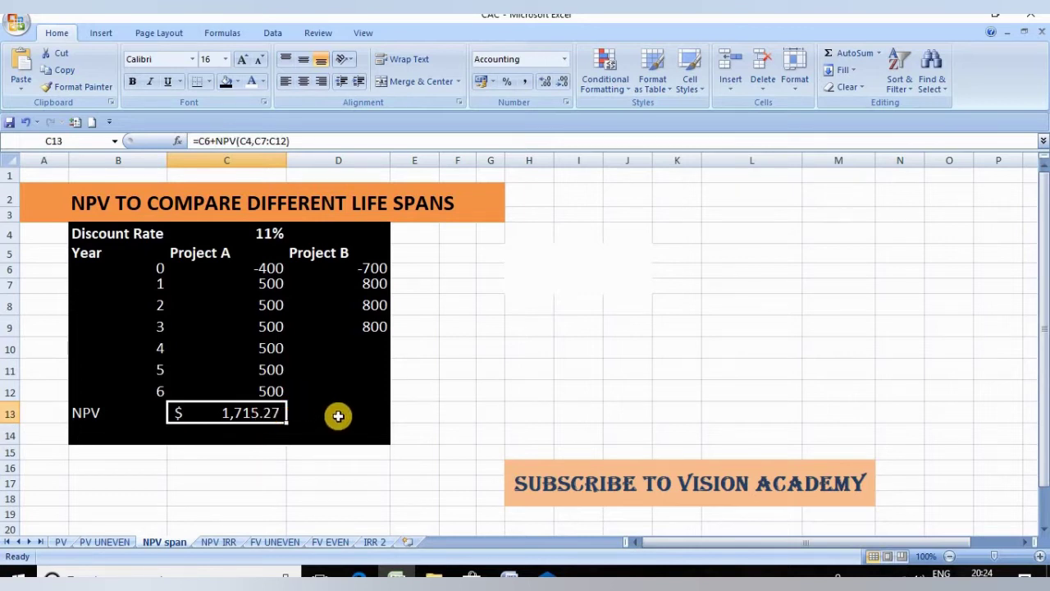
# Step: Enter =D6+NPV(C4,D7:D9) in D13, giving Project B an NPV of $1,254.97
pyautogui.click(338, 415)
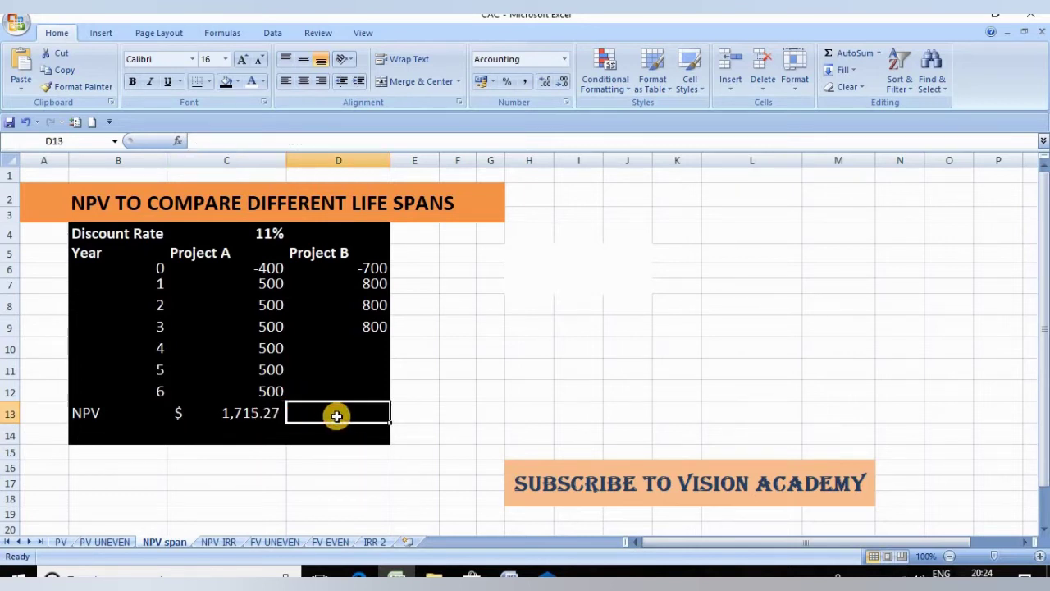
pyautogui.write('=')
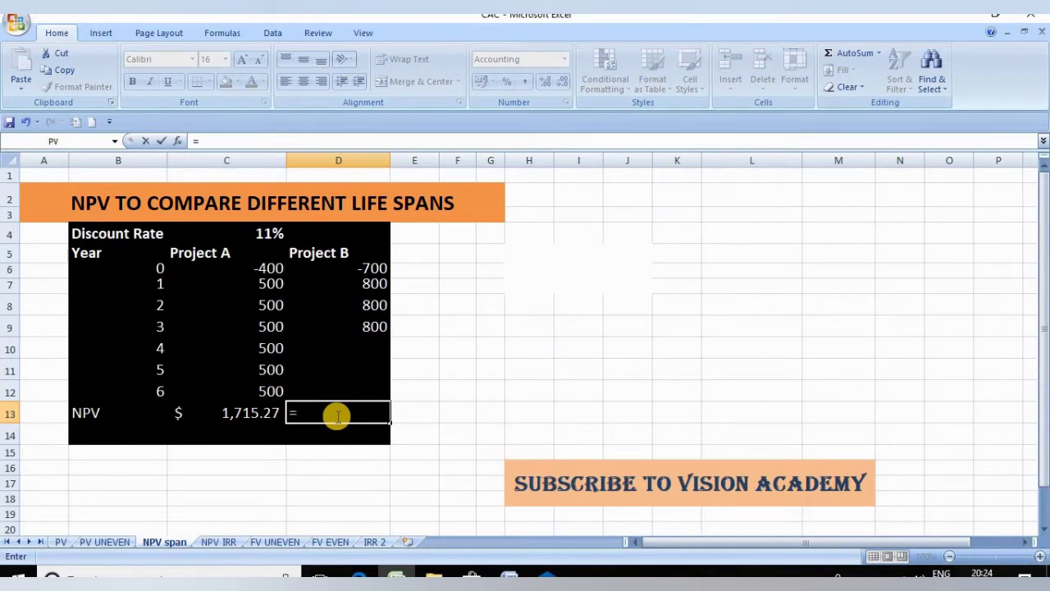
pyautogui.click(363, 270)
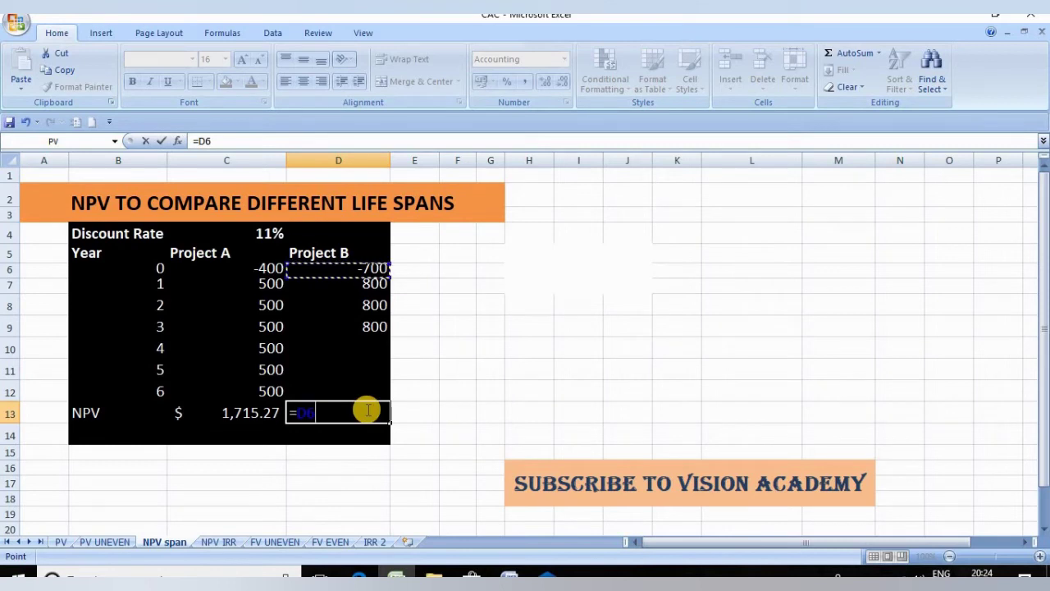
pyautogui.write('+')
pyautogui.write('NPV')
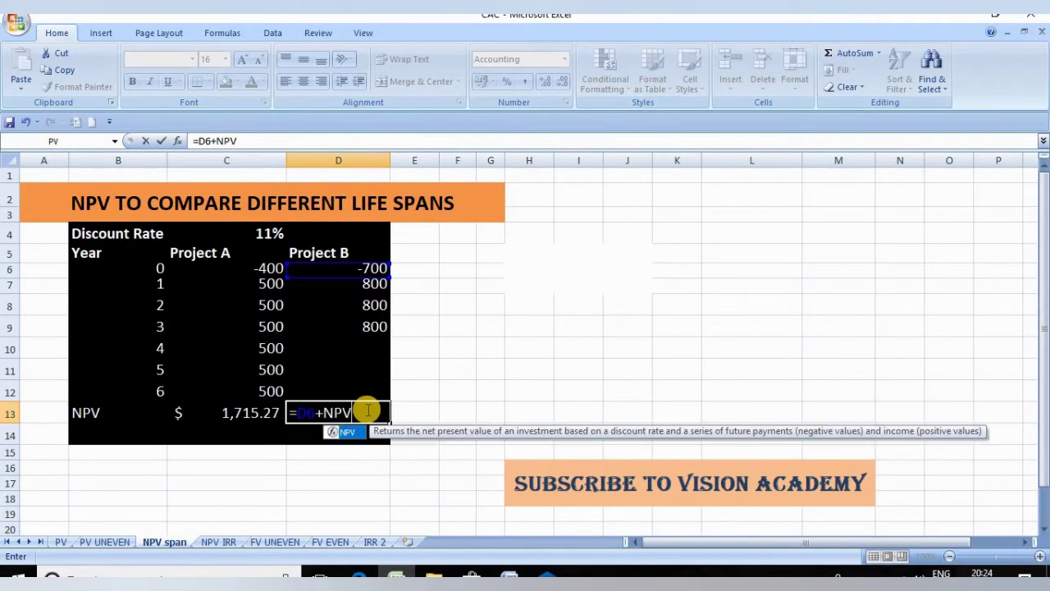
pyautogui.write('(')
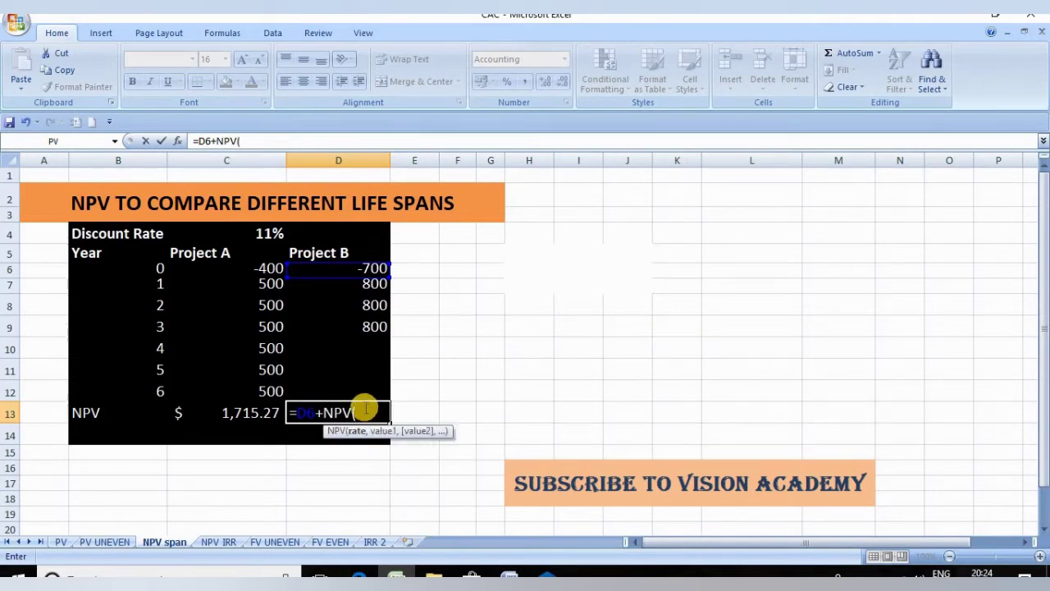
pyautogui.click(265, 232)
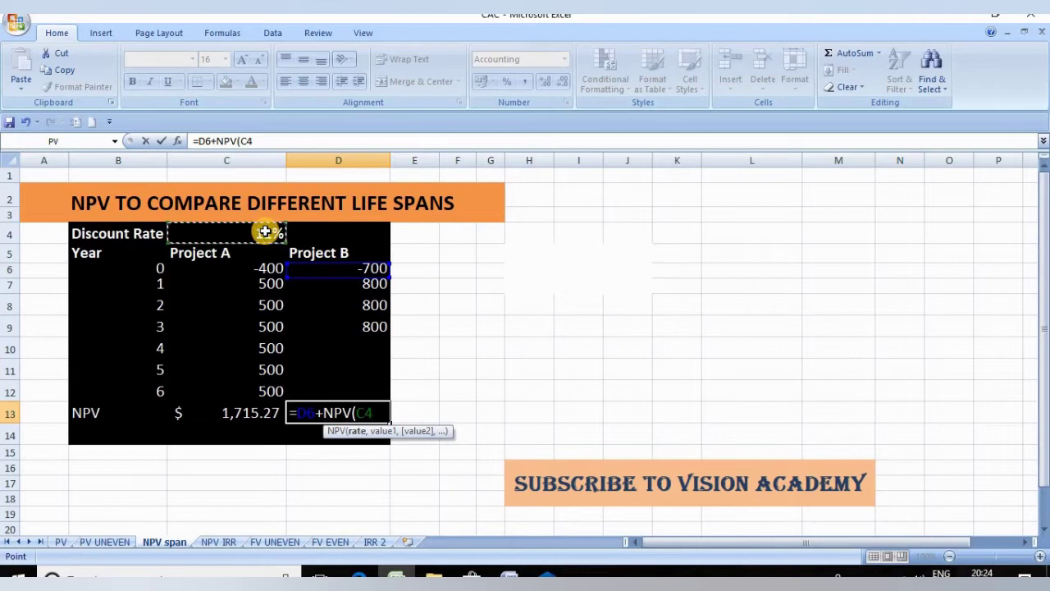
pyautogui.write(',')
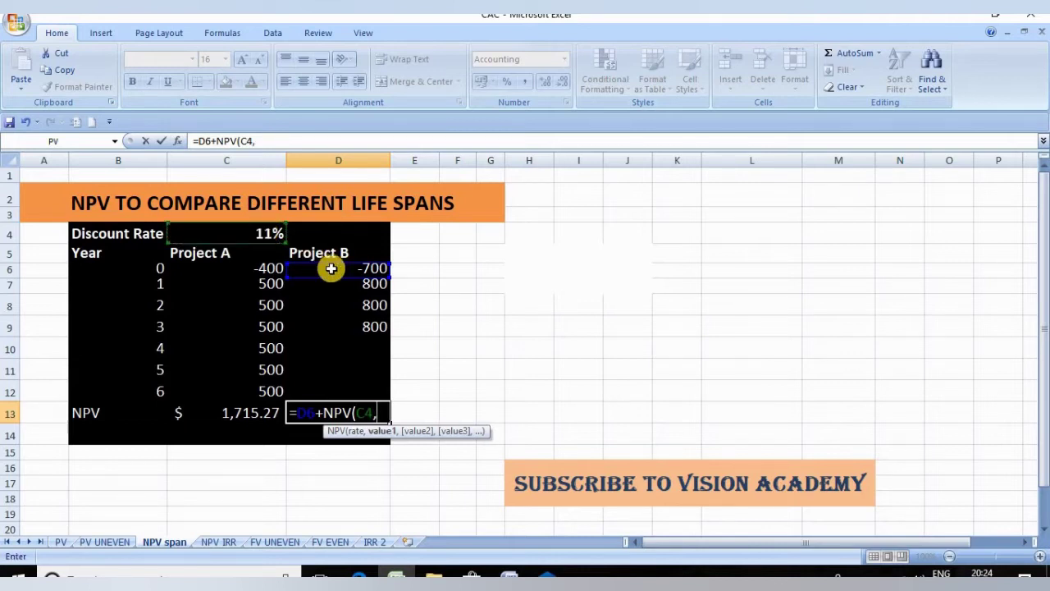
pyautogui.moveTo(340, 285); pyautogui.dragTo(348, 322)
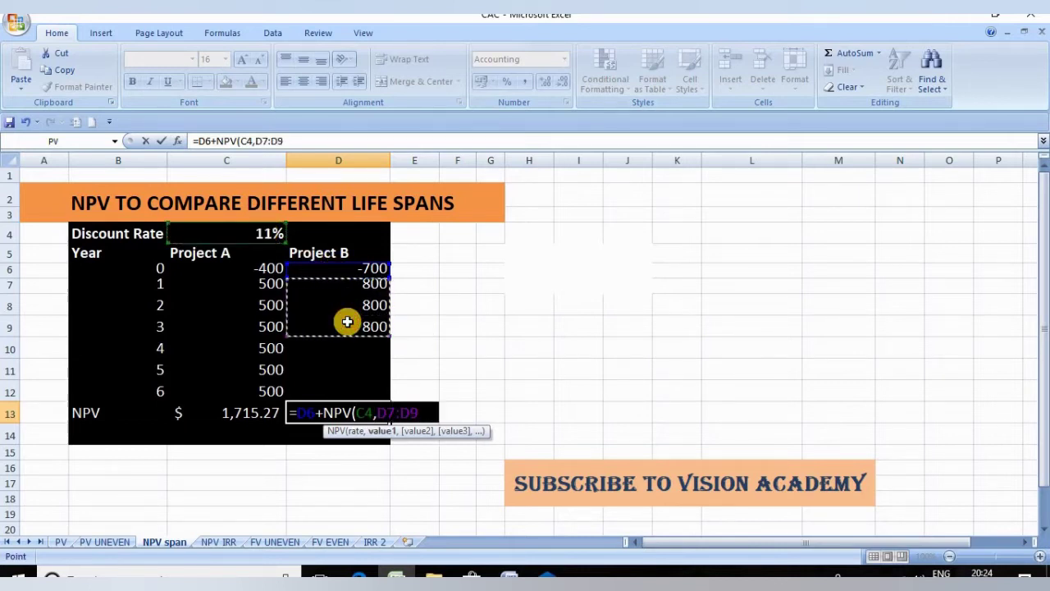
pyautogui.write(')')
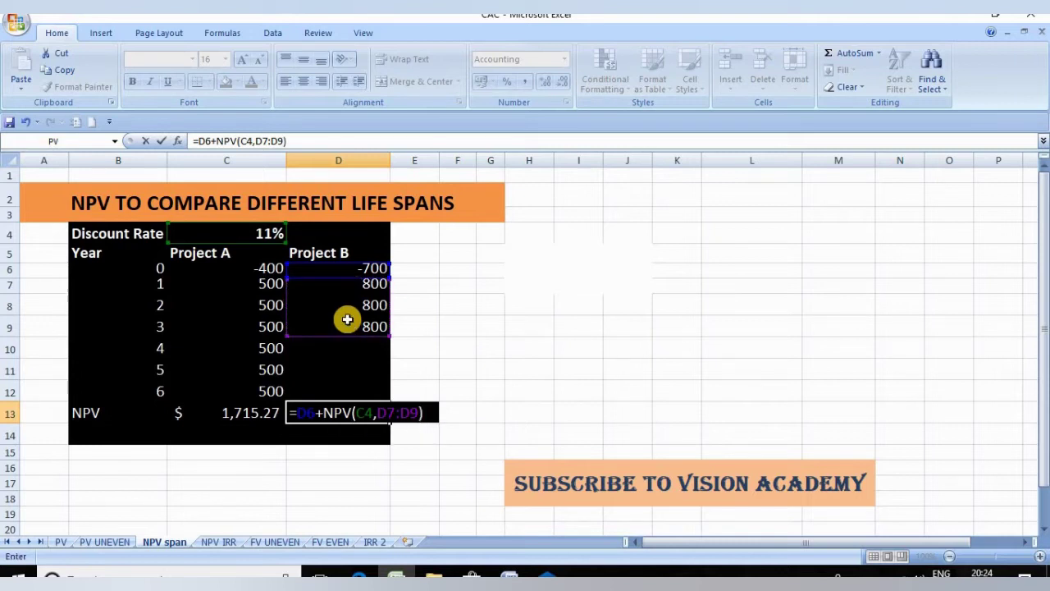
pyautogui.press('Return')
pyautogui.click(343, 412)
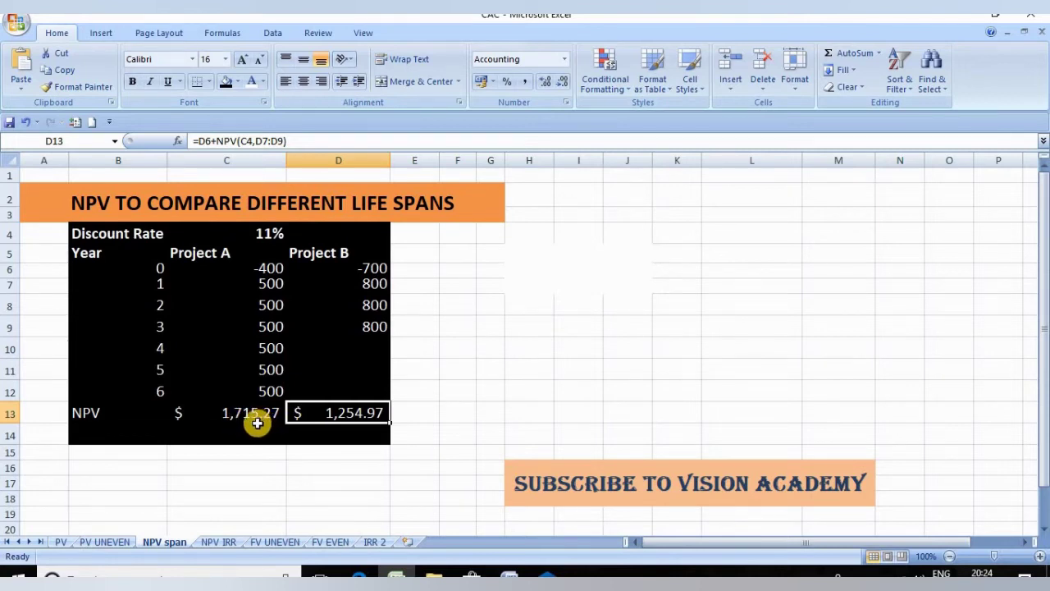
pyautogui.click(394, 417)
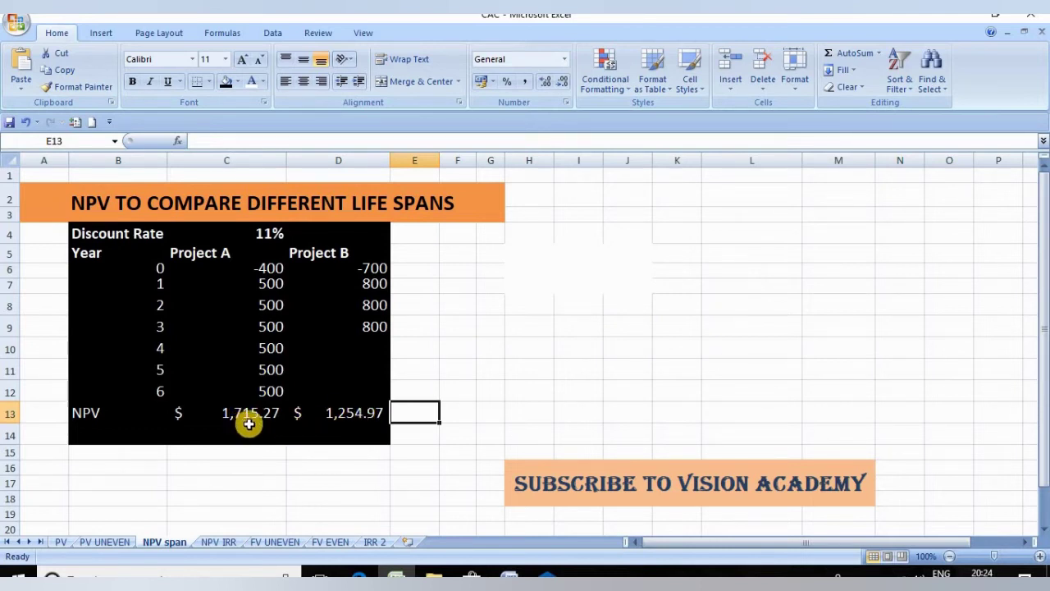
pyautogui.click(328, 417)
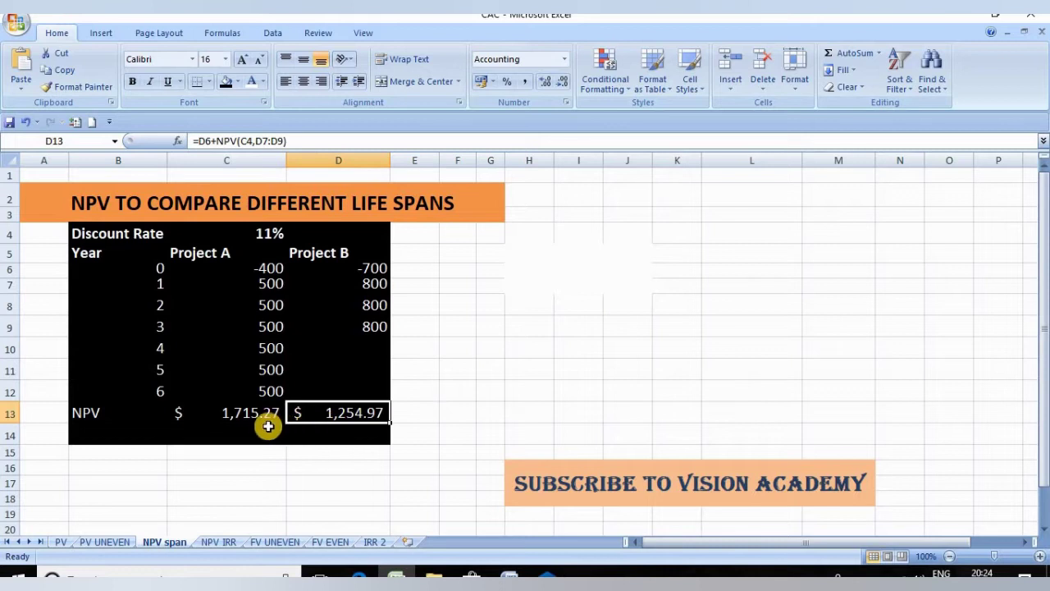
pyautogui.click(266, 428)
pyautogui.click(329, 413)
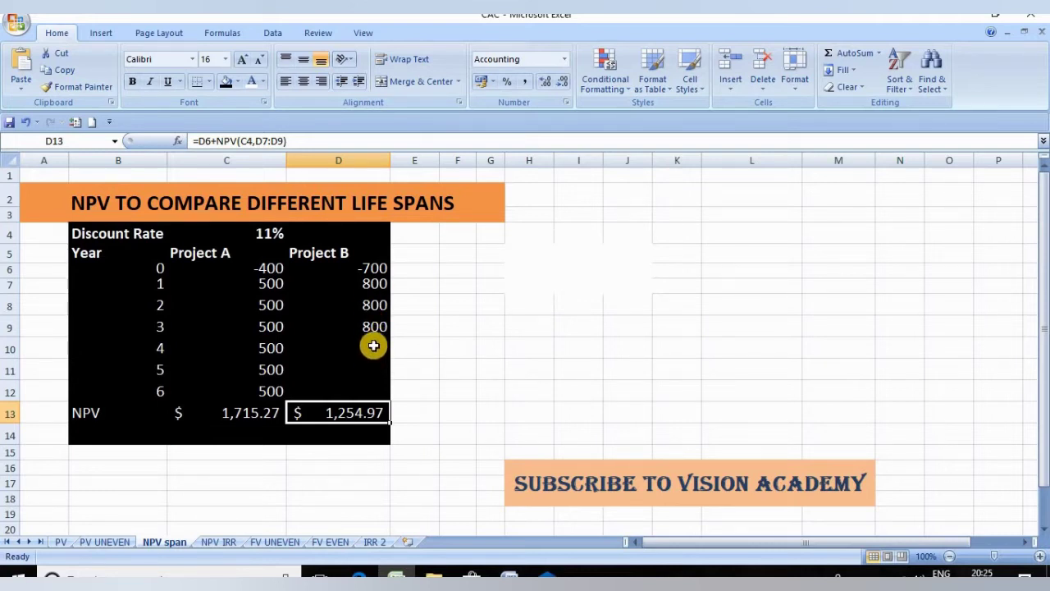
pyautogui.press('Up')
pyautogui.press('Up')
pyautogui.press('Up')
pyautogui.press('Right')
pyautogui.press('Right')
pyautogui.press('Right')
pyautogui.click(374, 348)
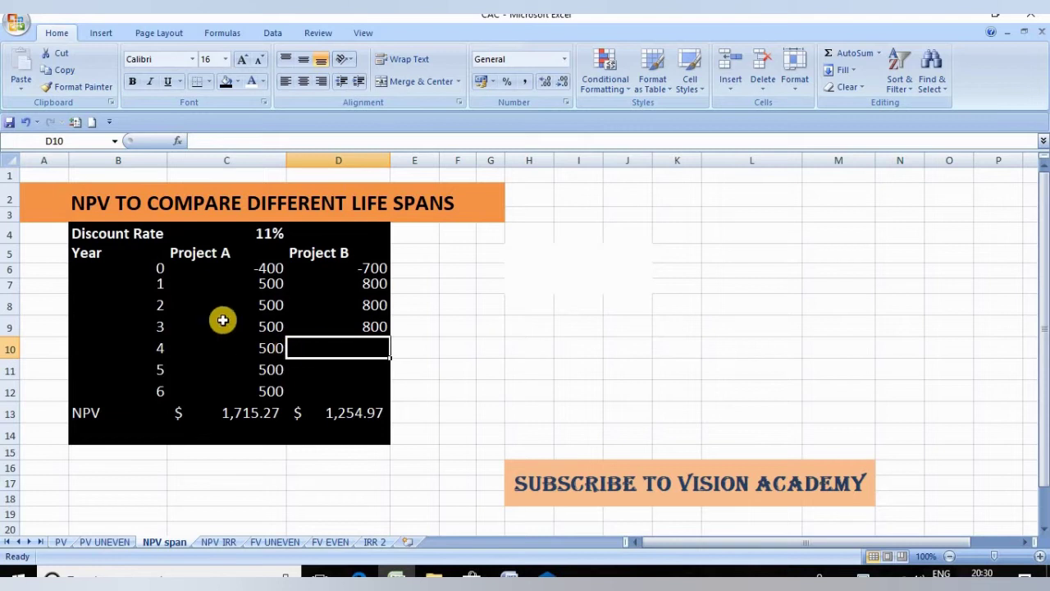
# Step: Copy the C5:D12 cash flows to F5 and autofit columns F and G
pyautogui.moveTo(185, 256); pyautogui.dragTo(340, 385)
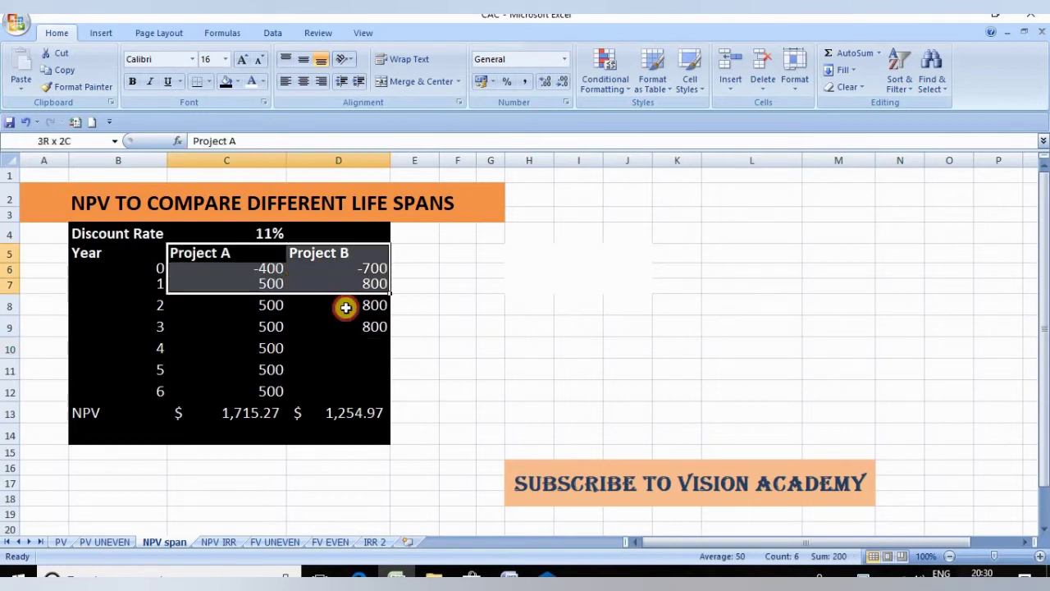
pyautogui.rightClick(264, 308)
pyautogui.click(310, 341)
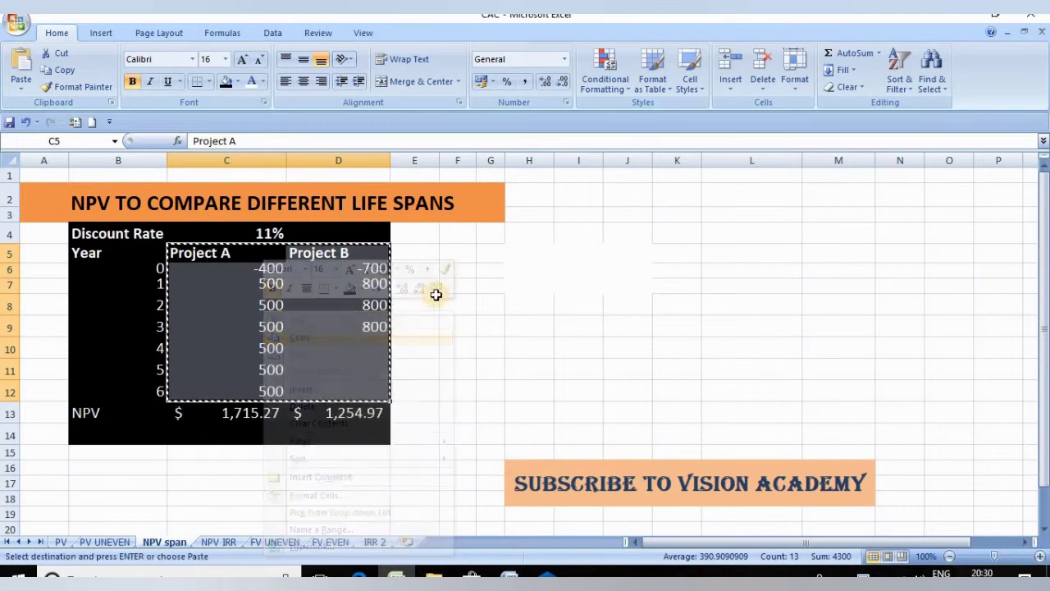
pyautogui.click(453, 256)
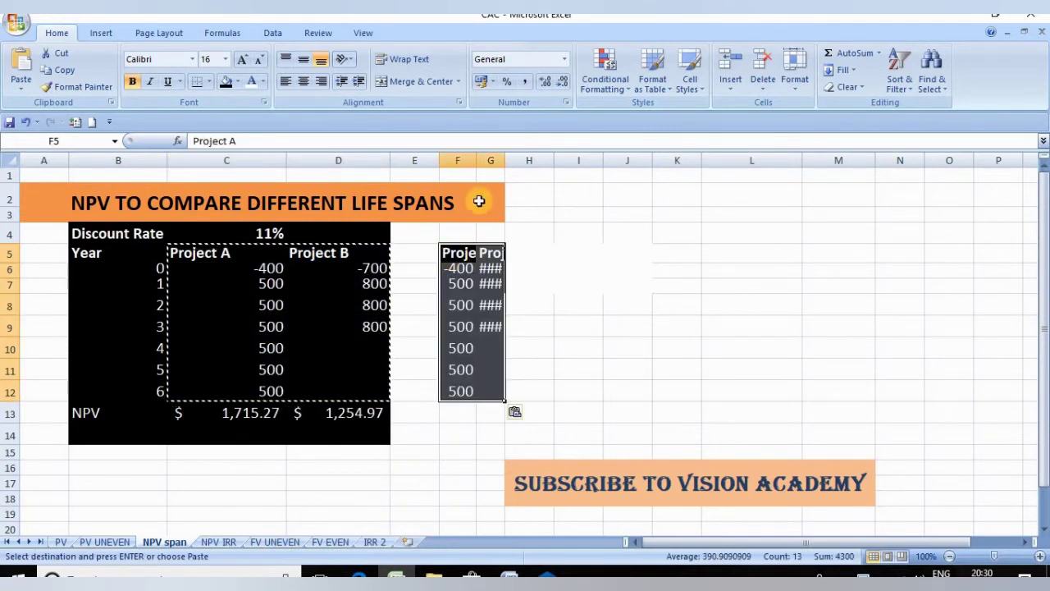
pyautogui.doubleClick(476, 162)
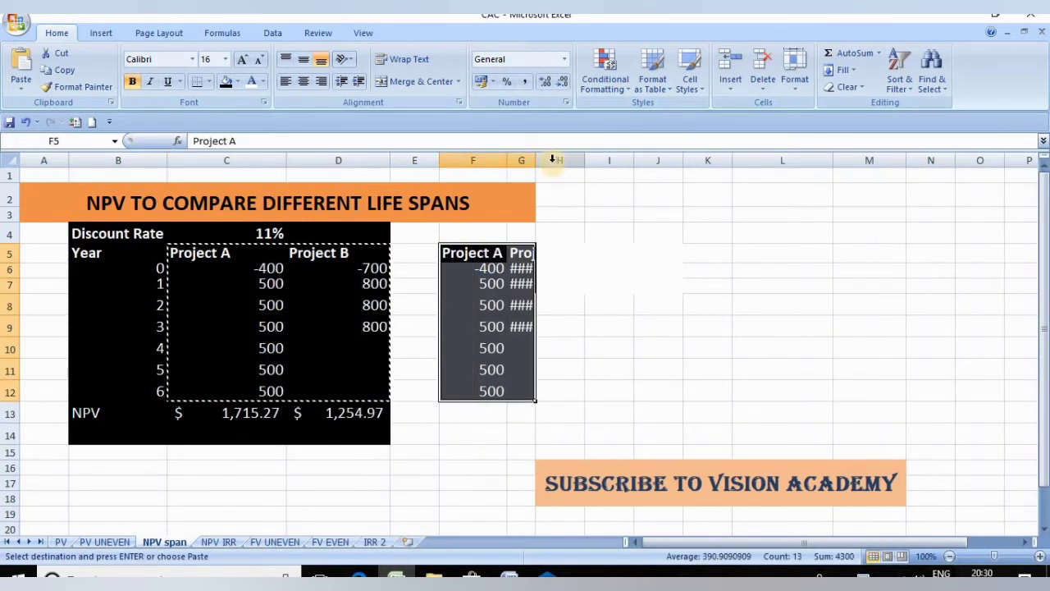
pyautogui.doubleClick(542, 161)
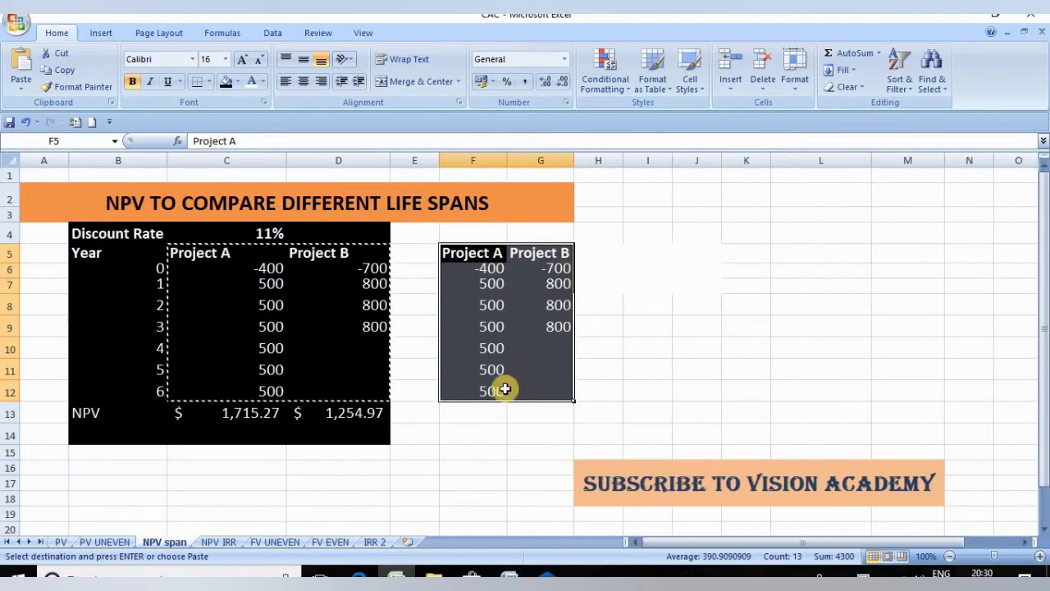
# Step: Cancel the pending copy and select cell G10 for year 4
pyautogui.click(549, 345)
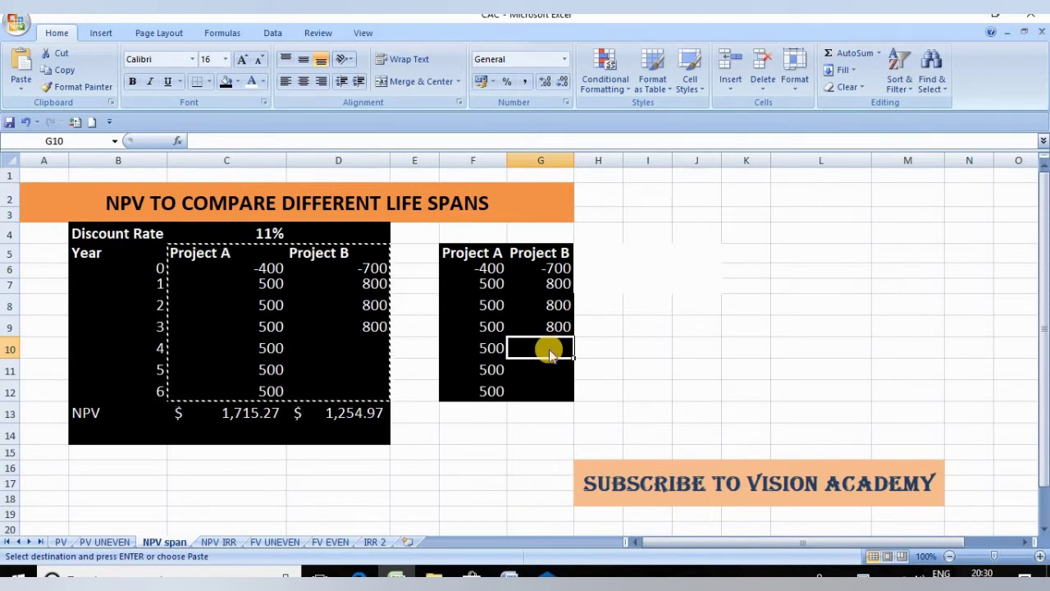
pyautogui.press('Escape')
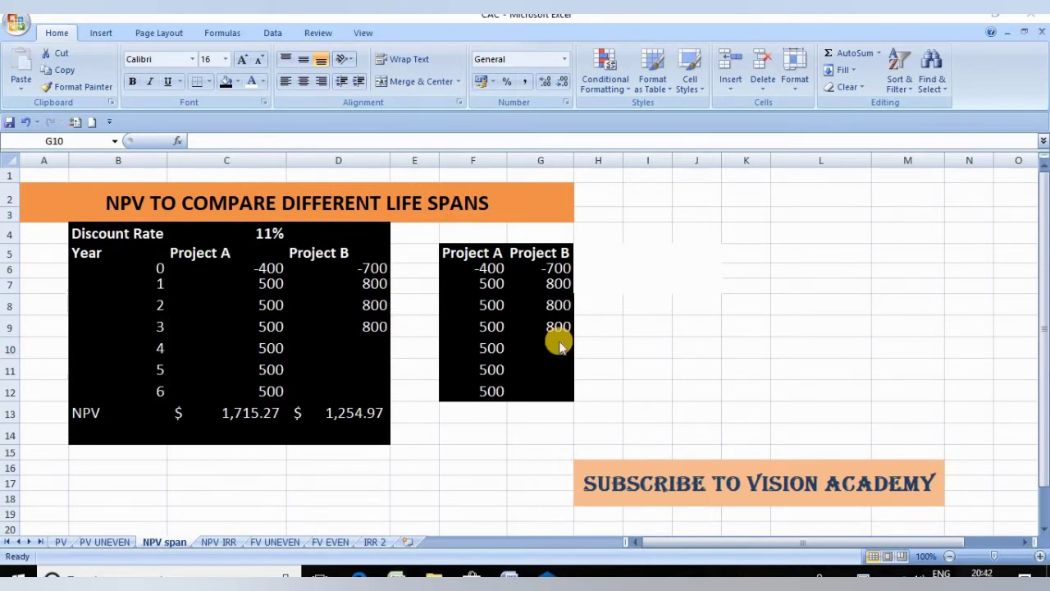
pyautogui.click(558, 347)
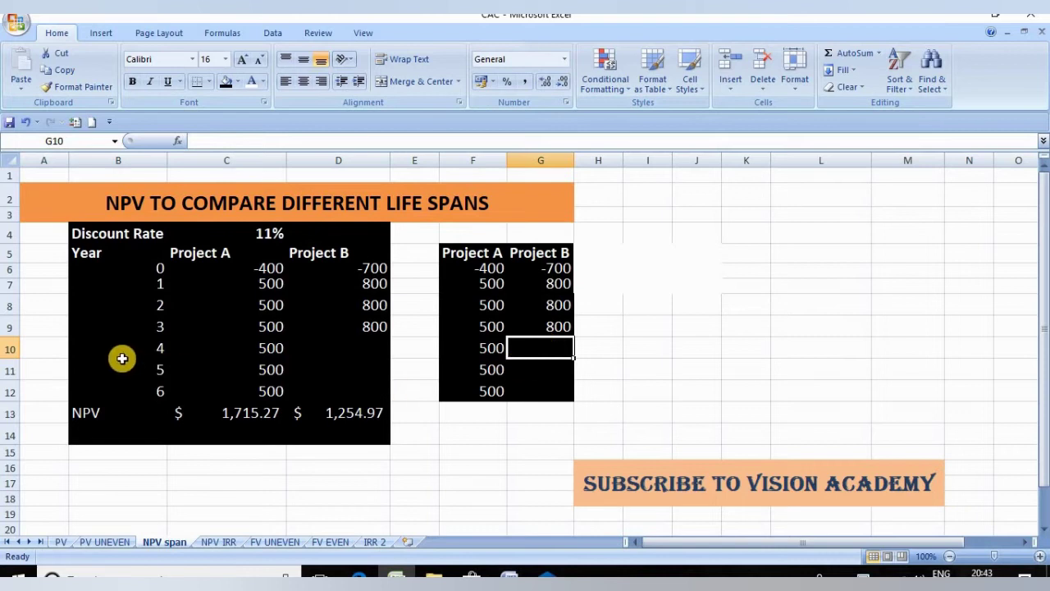
# Step: Enter =G6+G7 in G10 so year 4 combines -700 and 800 into 100
pyautogui.click(8, 348)
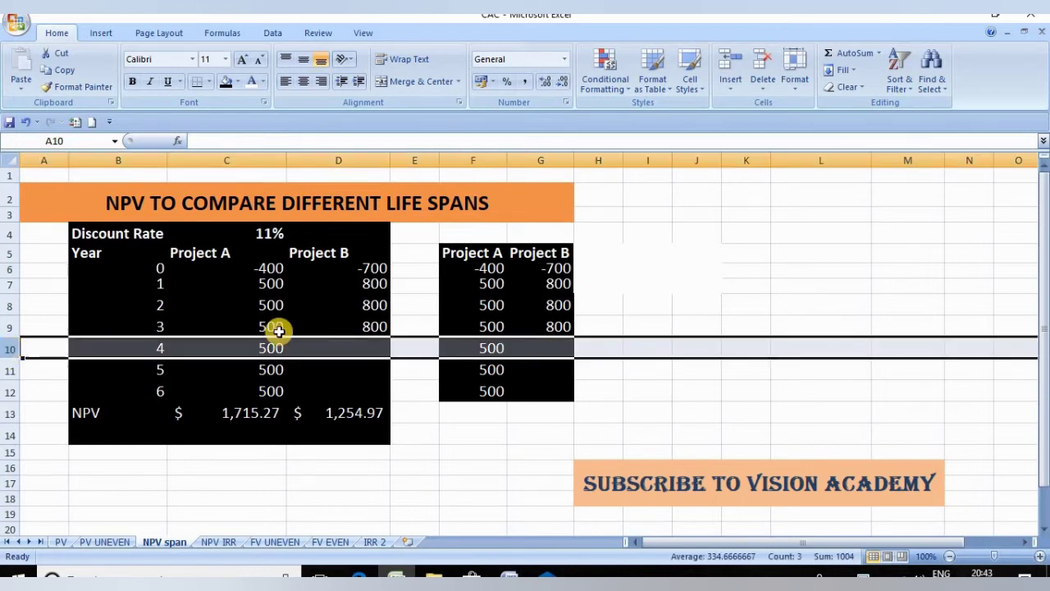
pyautogui.click(541, 349)
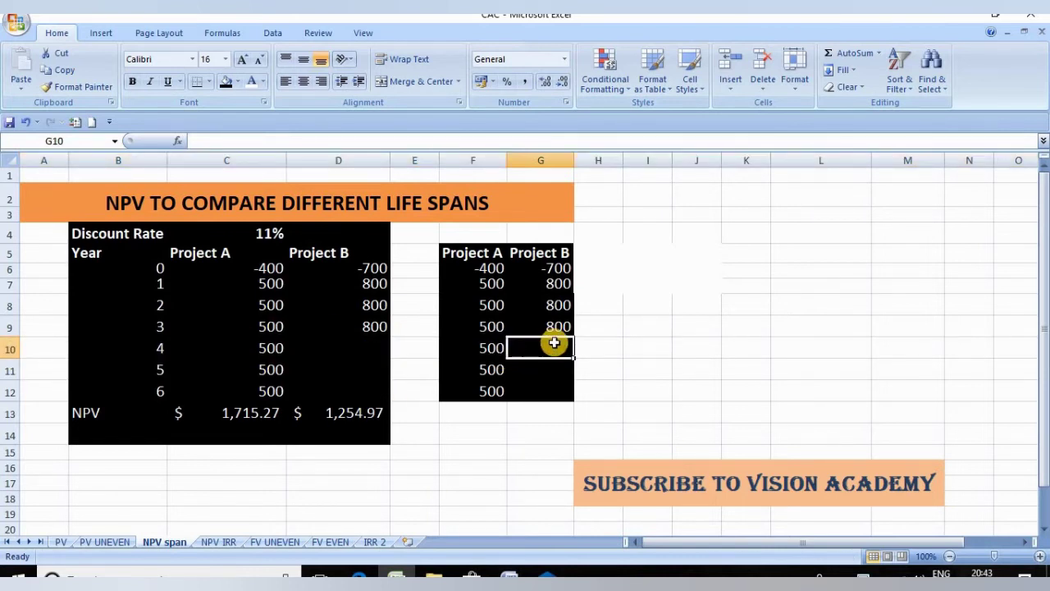
pyautogui.write('=')
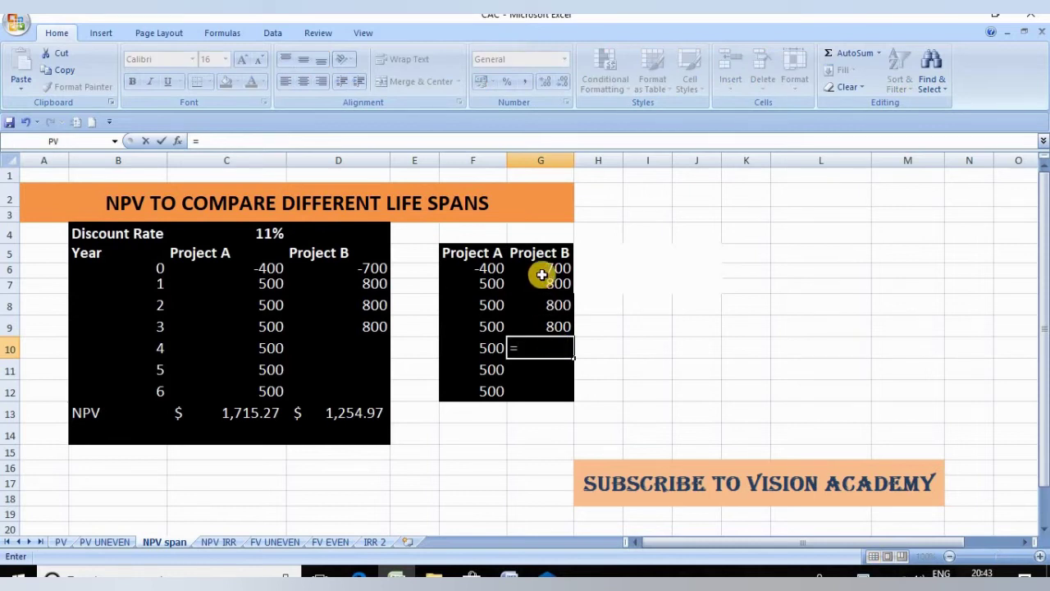
pyautogui.click(543, 269)
pyautogui.write('+')
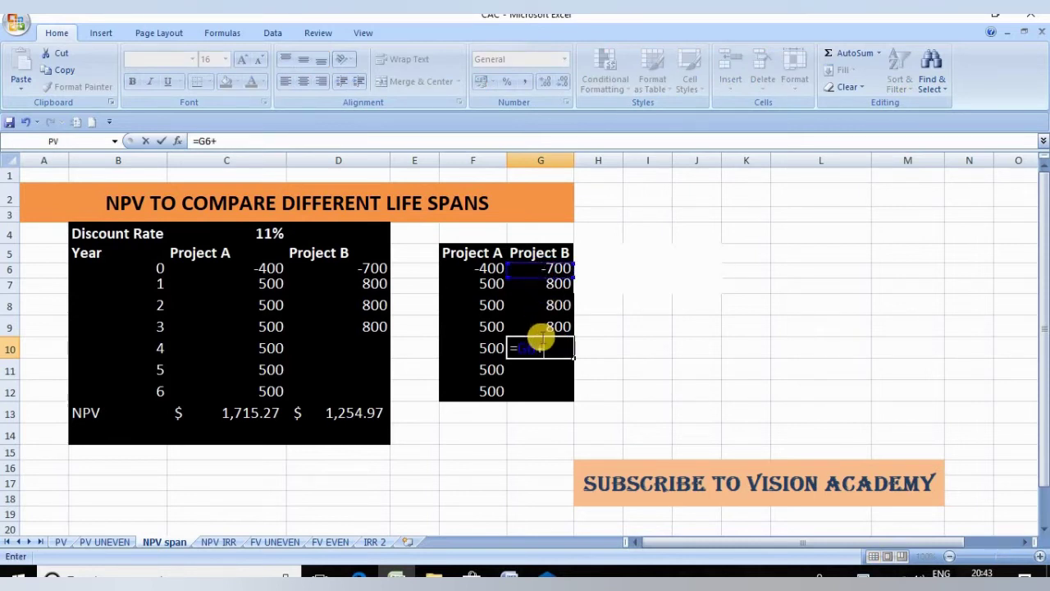
pyautogui.click(547, 283)
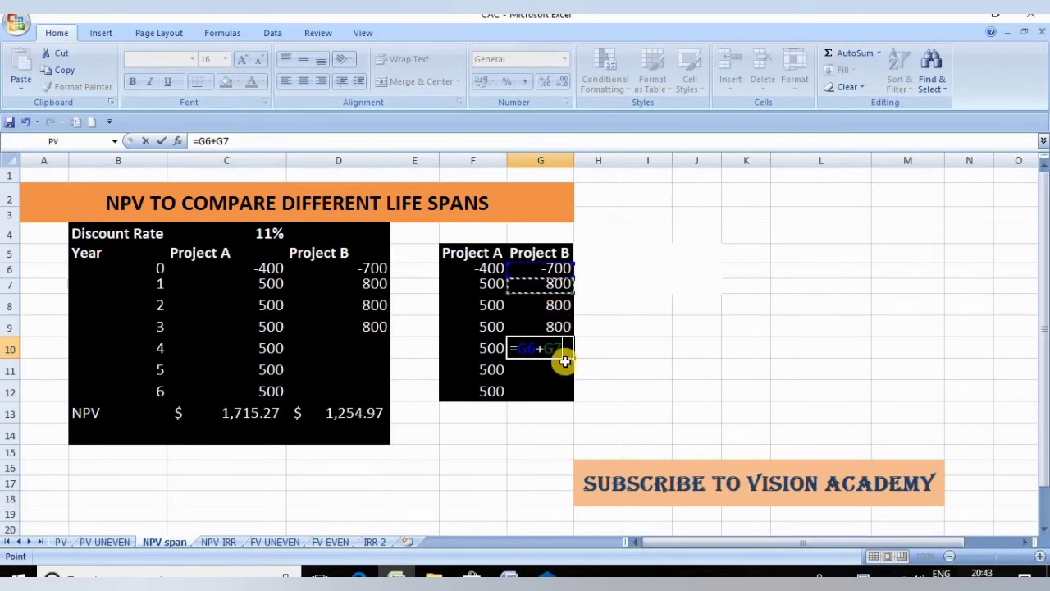
pyautogui.press('Return')
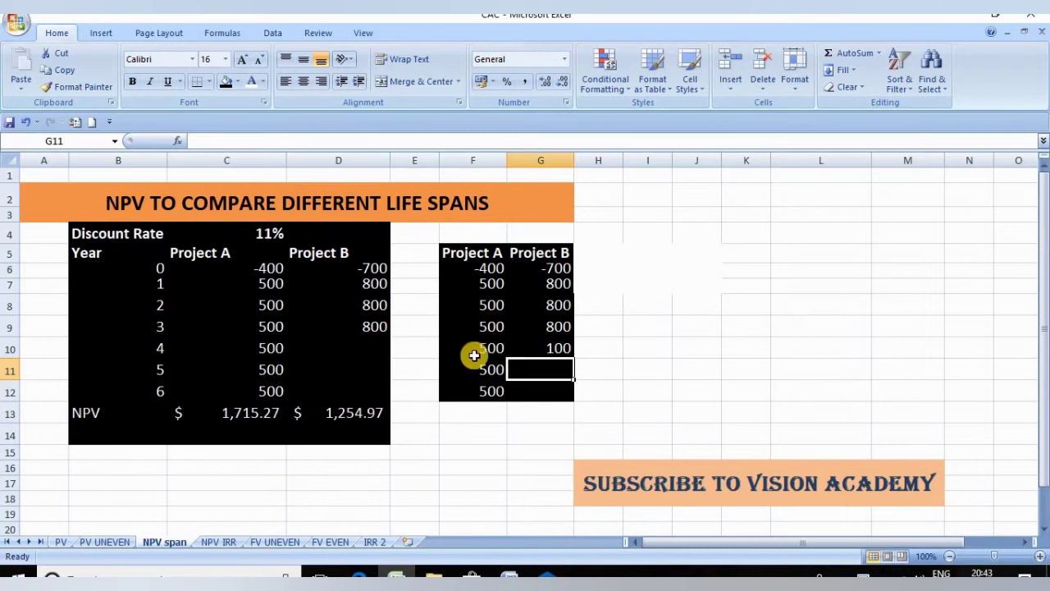
pyautogui.click(539, 348)
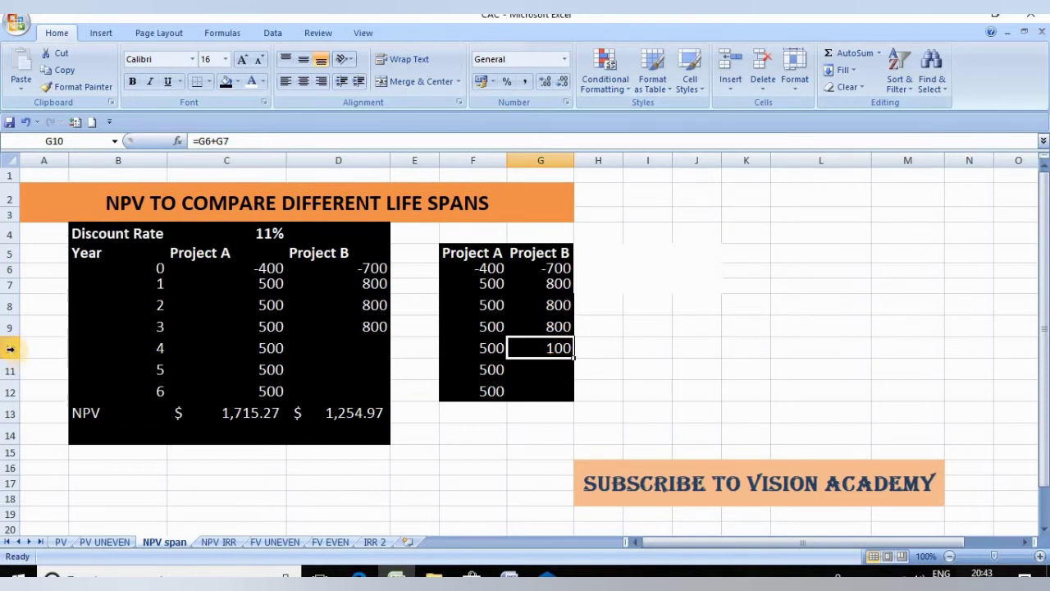
# Step: Enter 800 in G11 and G12 for Project B's years 5 and 6
pyautogui.click(551, 370)
pyautogui.write('800')
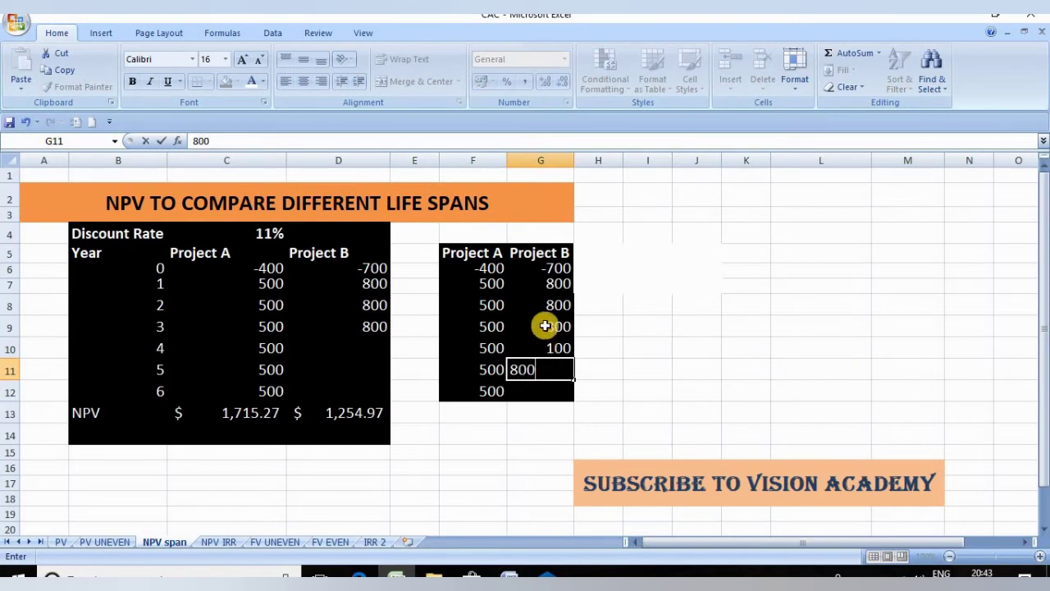
pyautogui.press('Return')
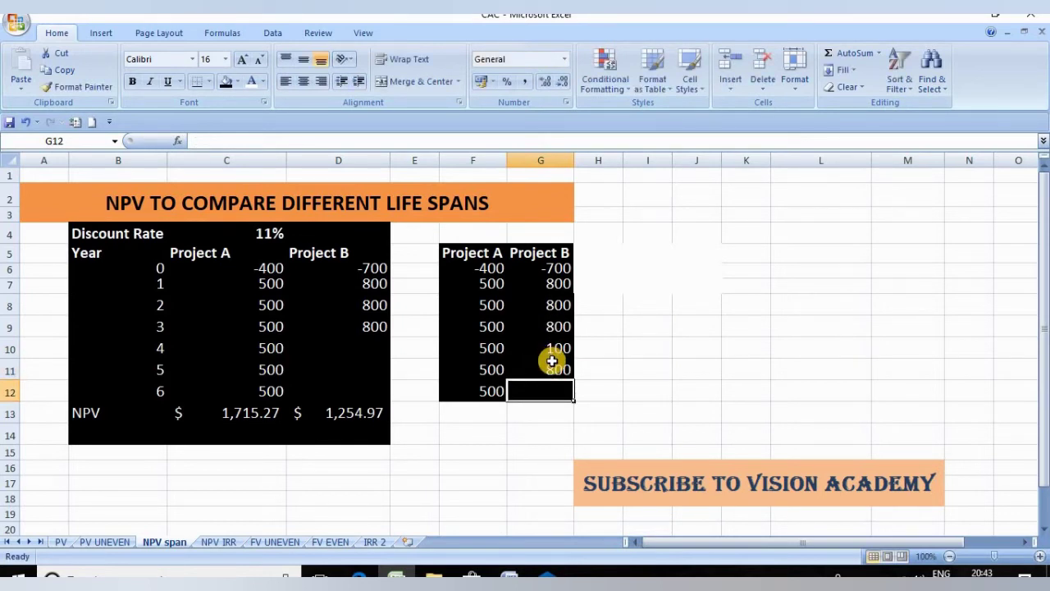
pyautogui.write('800')
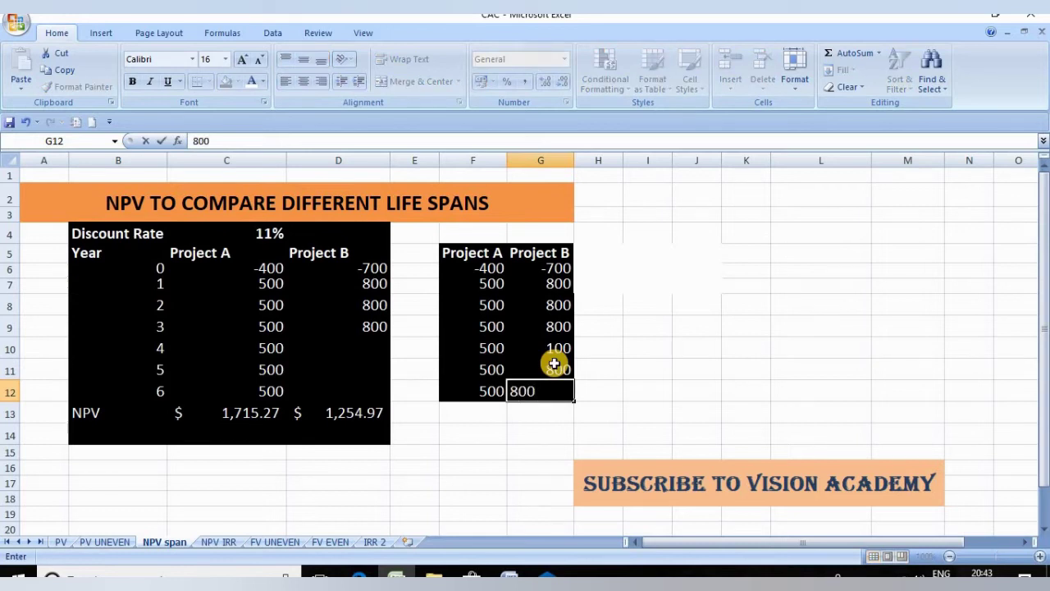
pyautogui.press('Return')
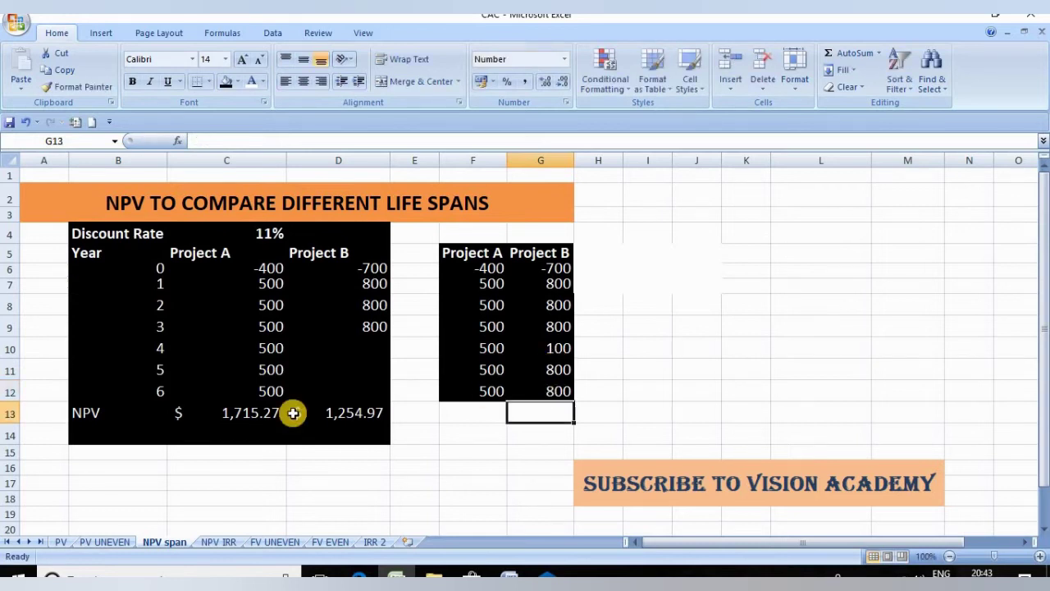
pyautogui.click(482, 412)
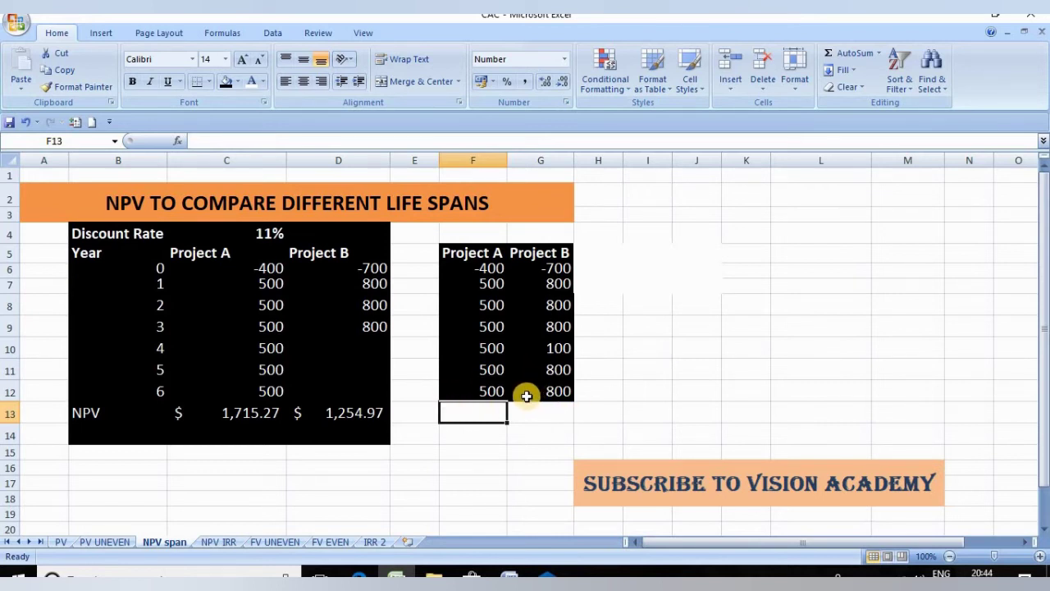
# Step: Enter =F6+NPV(C4,F7:F12) in F13, returning 1715.27 for Project A
pyautogui.write('=')
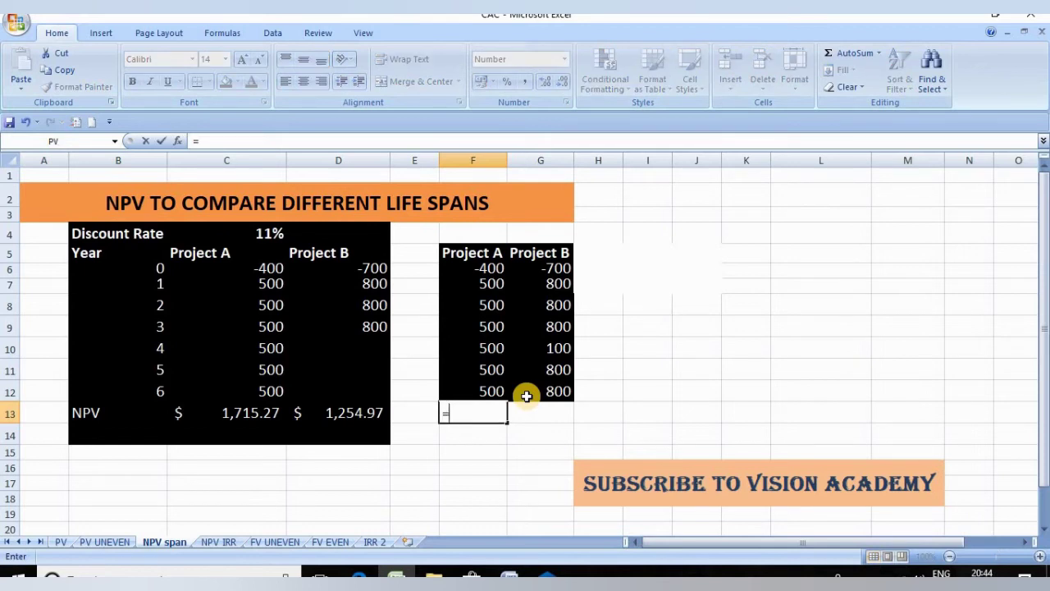
pyautogui.click(486, 267)
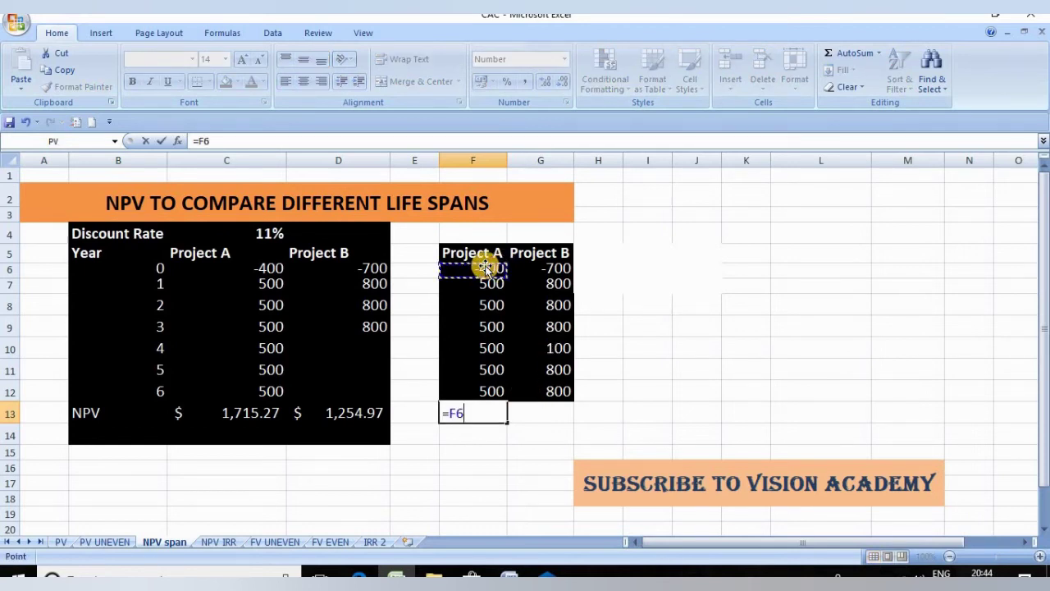
pyautogui.write('+')
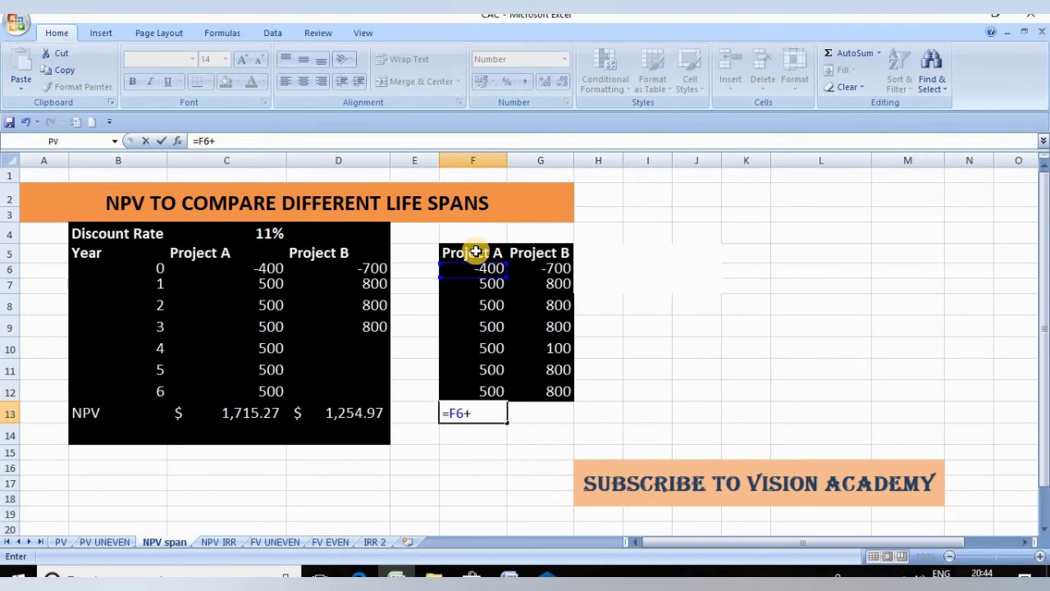
pyautogui.write('NP')
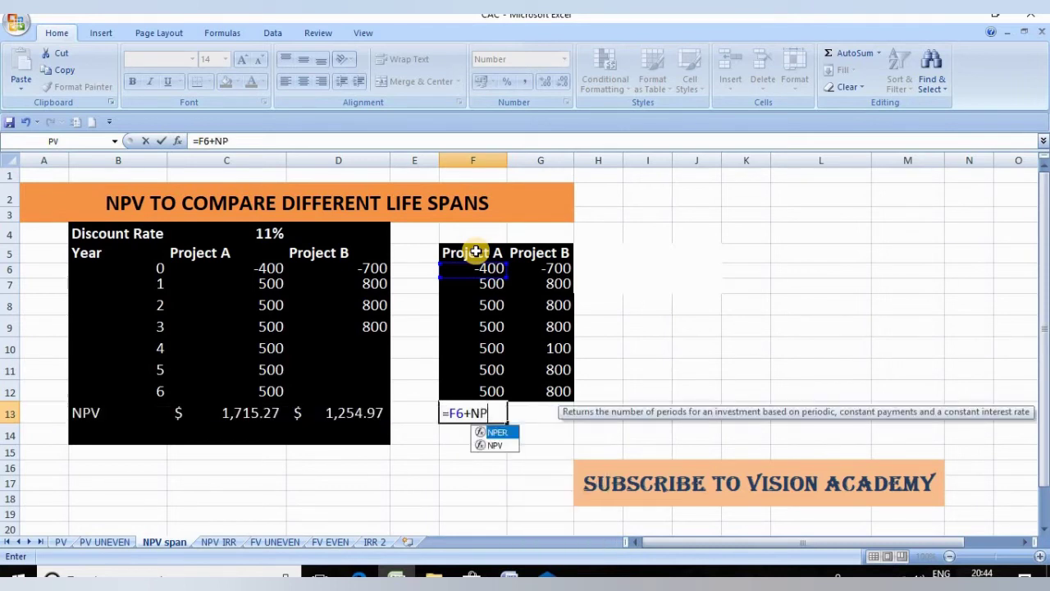
pyautogui.write('V(')
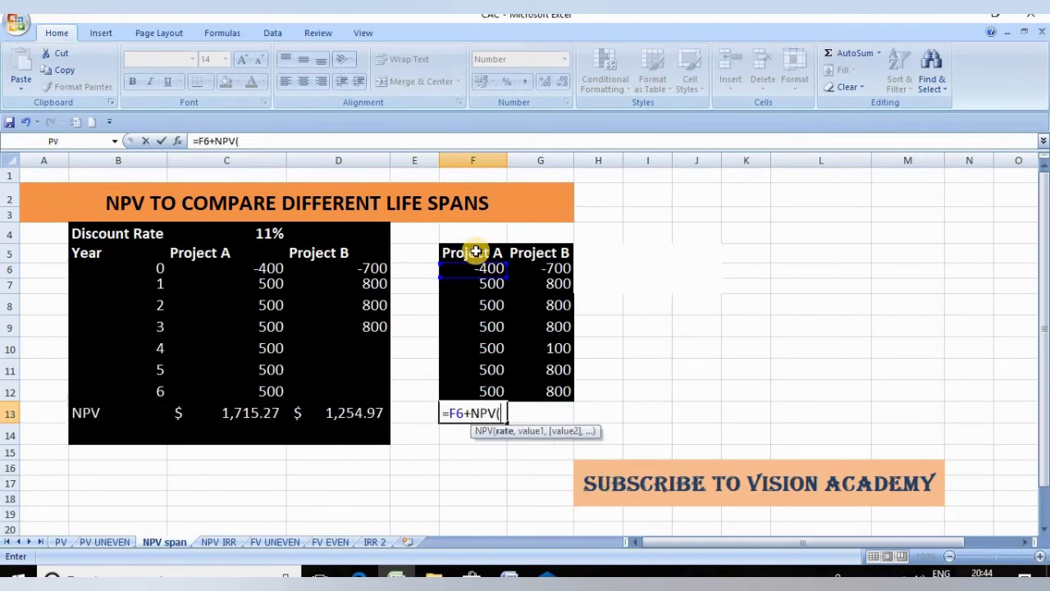
pyautogui.click(259, 233)
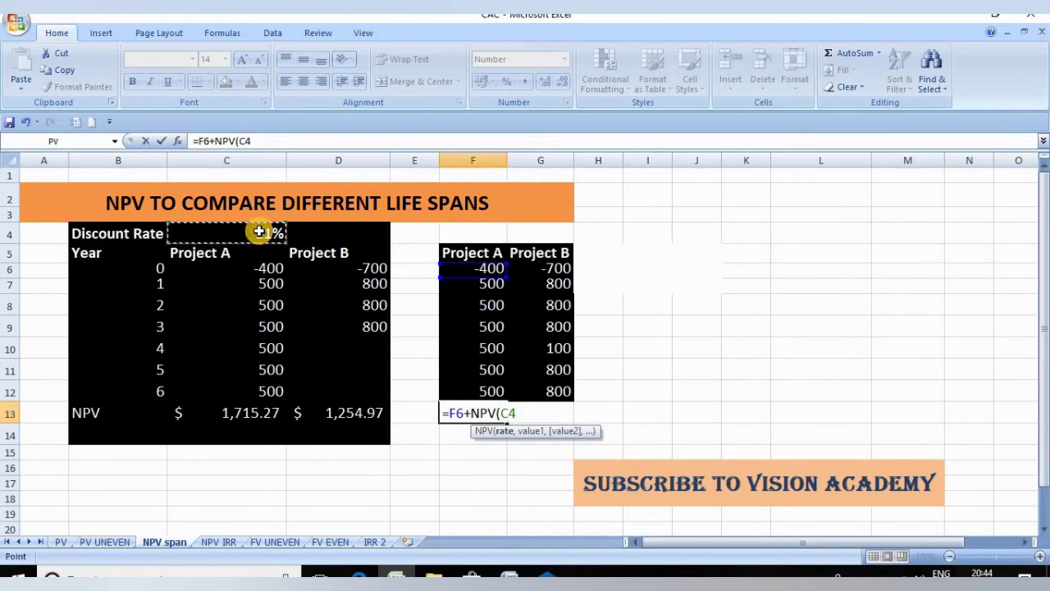
pyautogui.write(',')
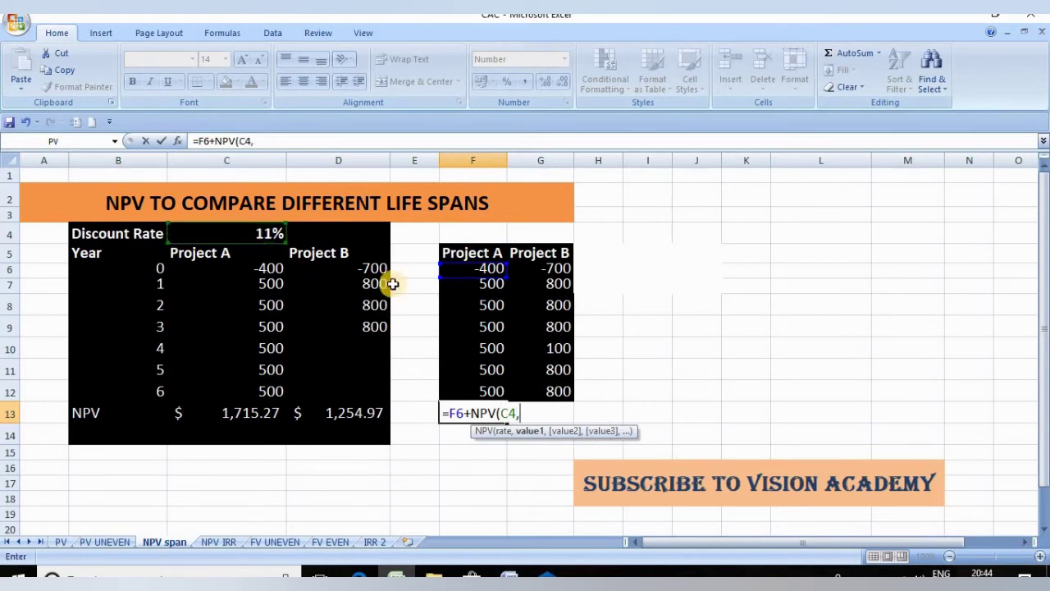
pyautogui.moveTo(491, 283); pyautogui.dragTo(474, 384)
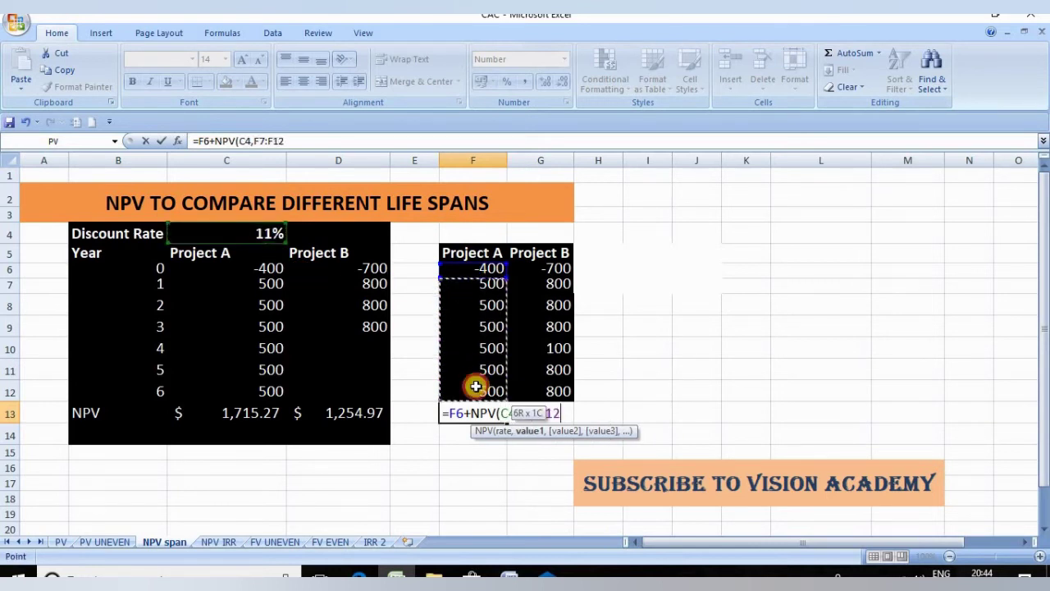
pyautogui.write(')')
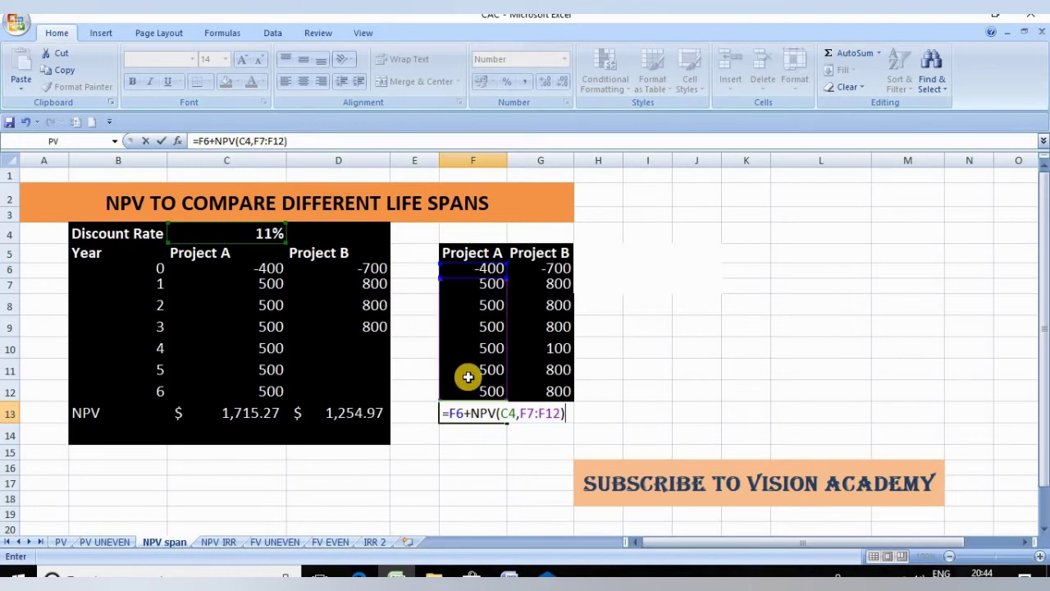
pyautogui.press('Return')
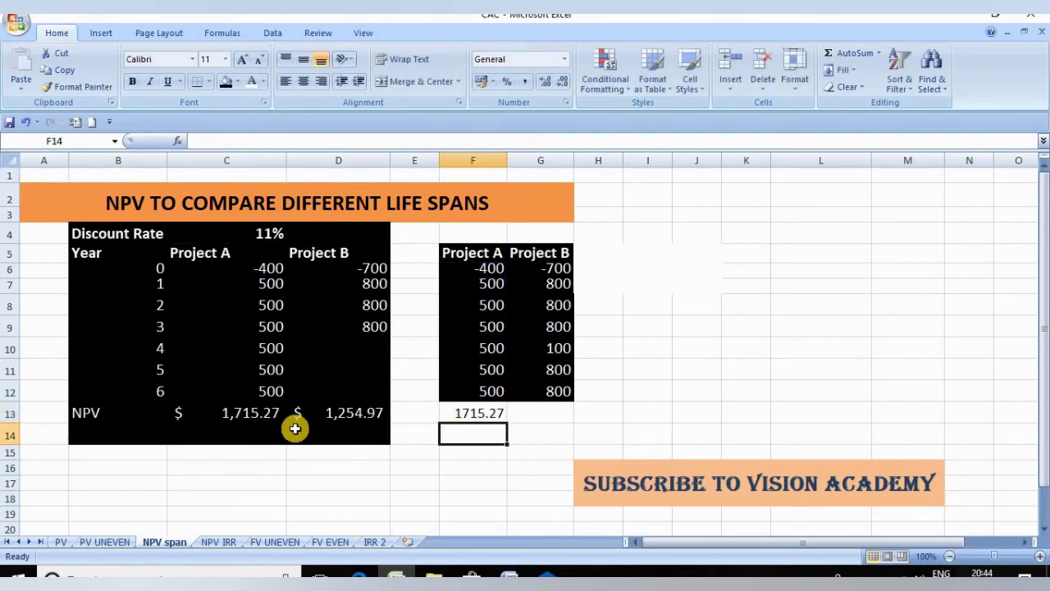
pyautogui.click(477, 413)
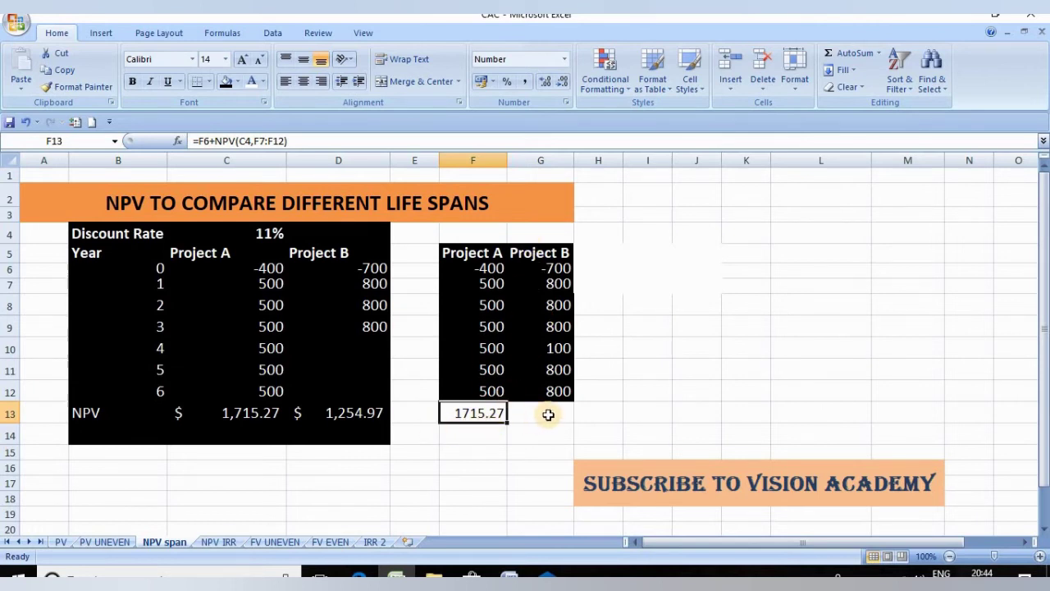
# Step: Enter =G6+NPV(C4,G7:G12) in G13, returning 2223.32 for Project B
pyautogui.click(548, 415)
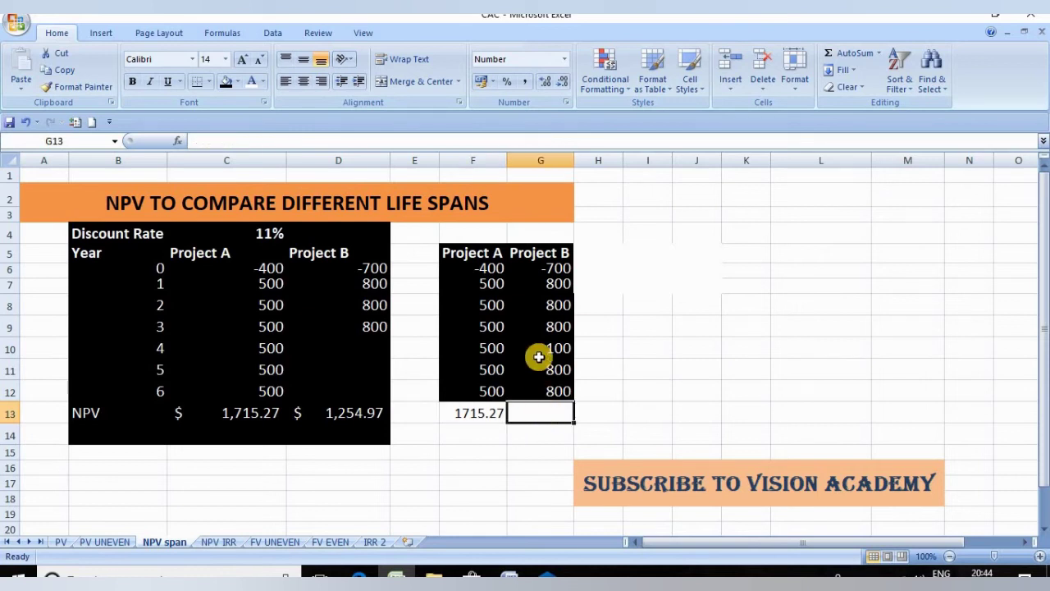
pyautogui.write('=')
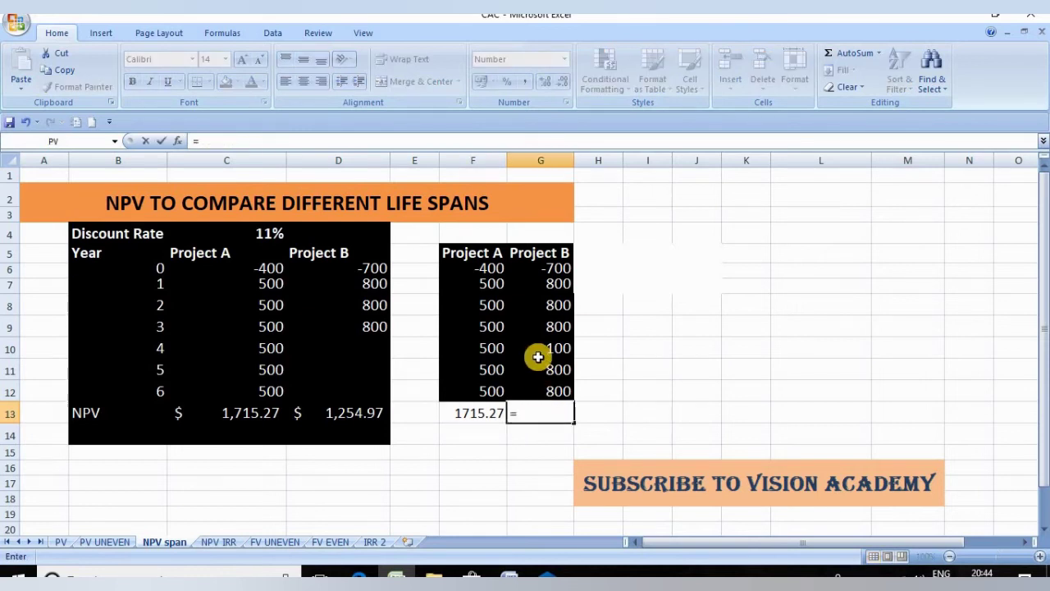
pyautogui.click(557, 265)
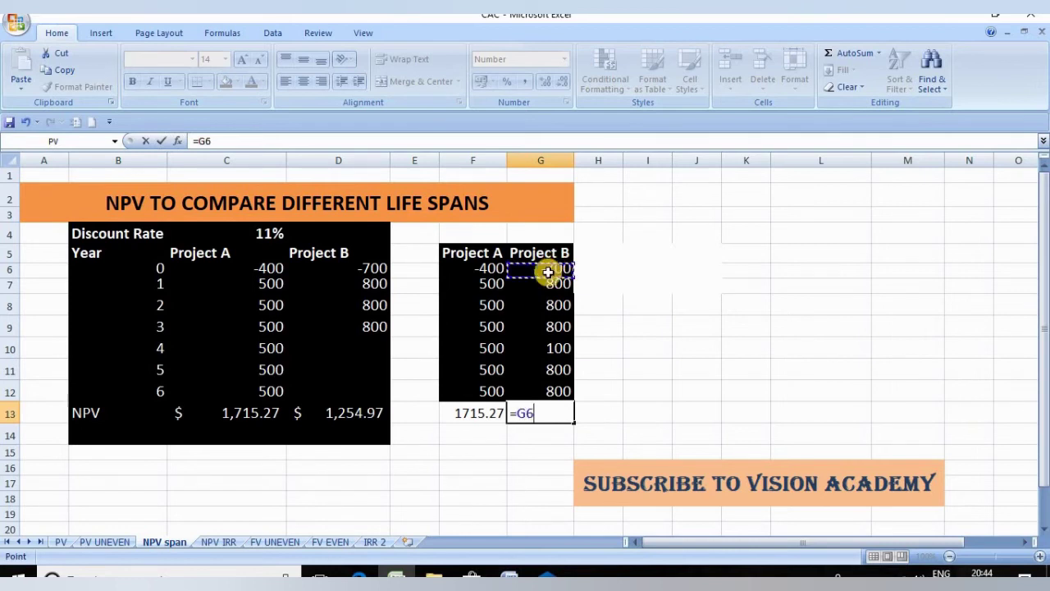
pyautogui.write('+')
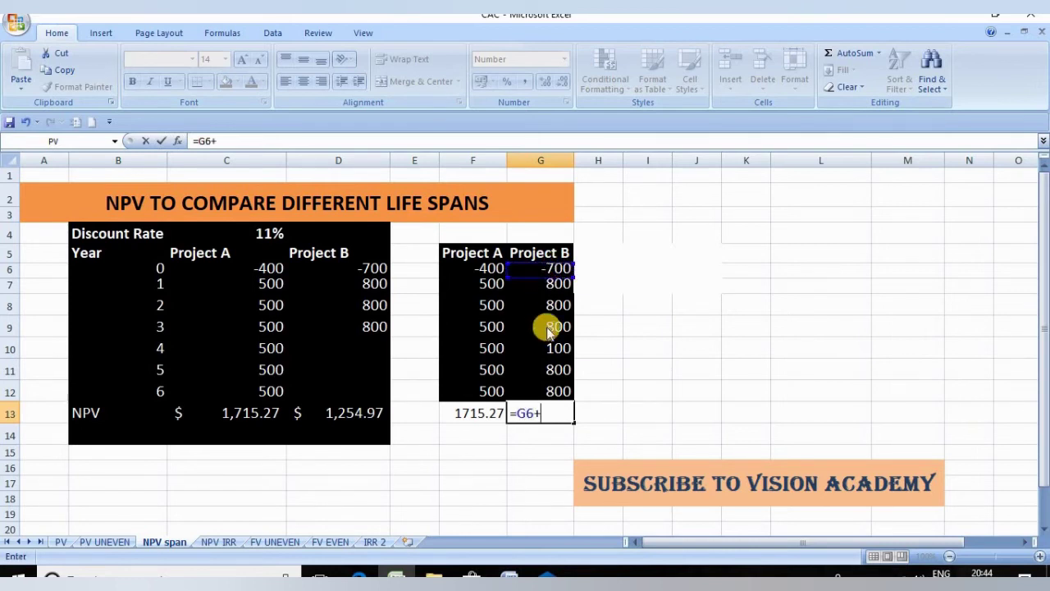
pyautogui.write('NPV')
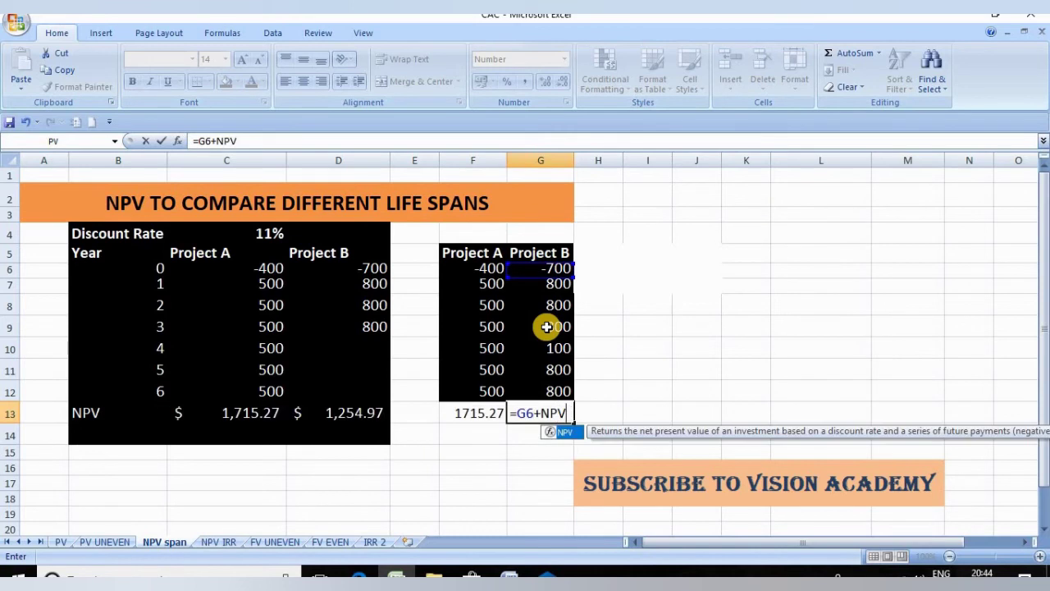
pyautogui.write('(')
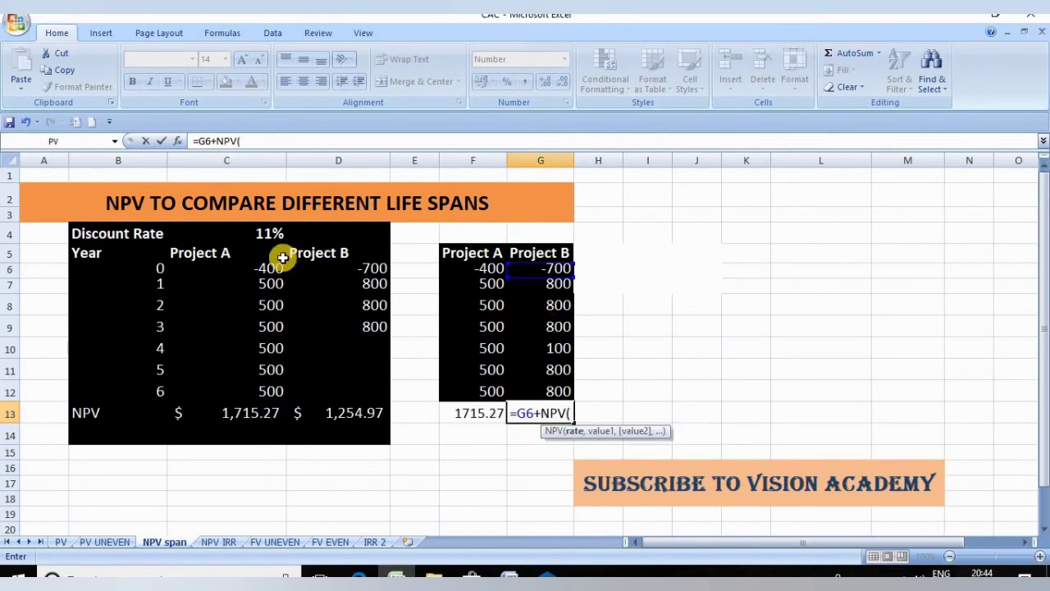
pyautogui.click(265, 232)
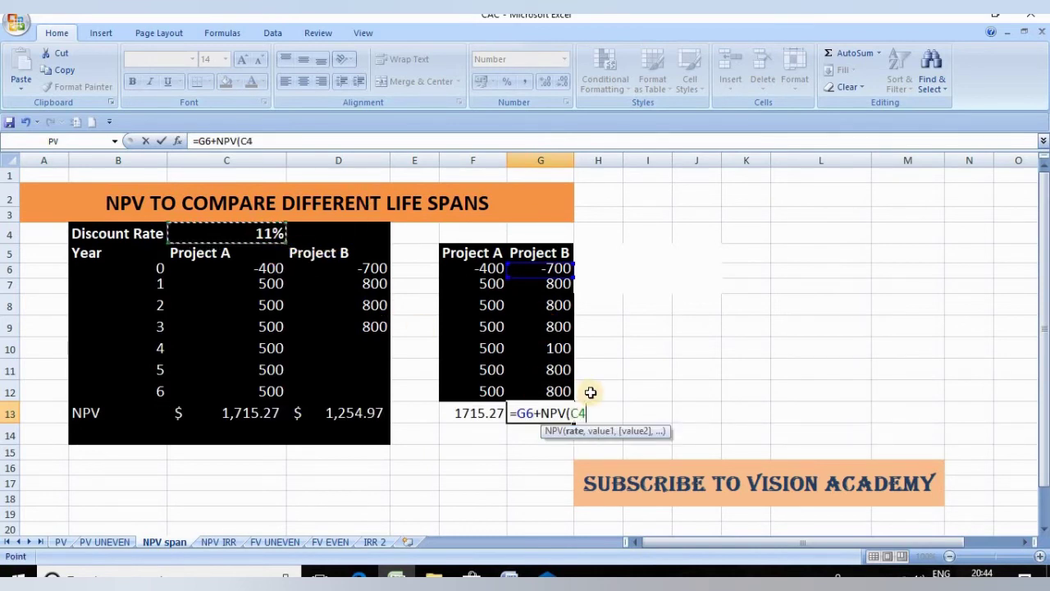
pyautogui.write(',')
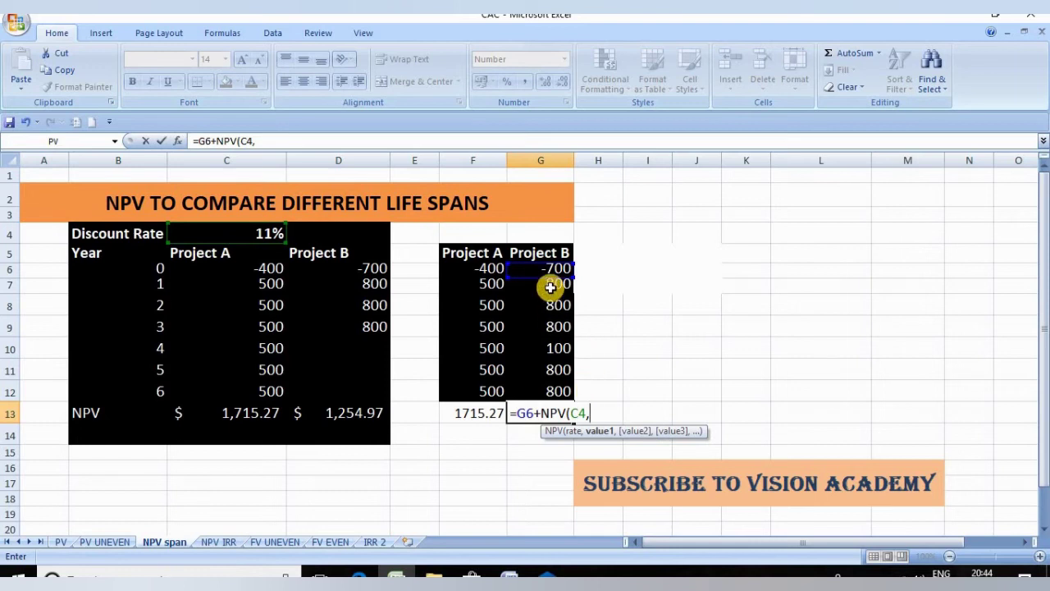
pyautogui.moveTo(549, 286); pyautogui.dragTo(557, 383)
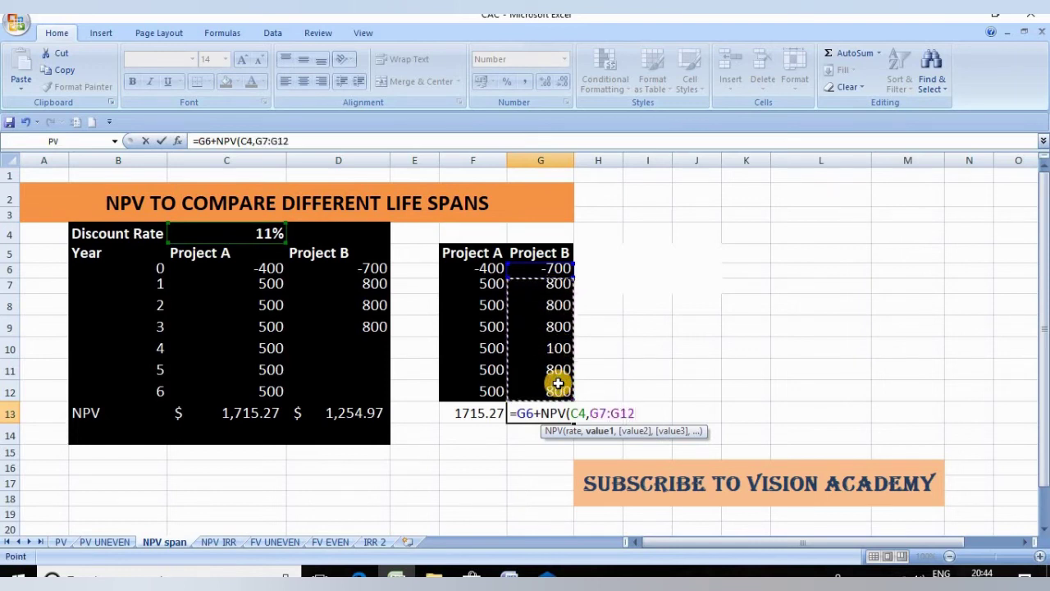
pyautogui.write(')')
pyautogui.press('Return')
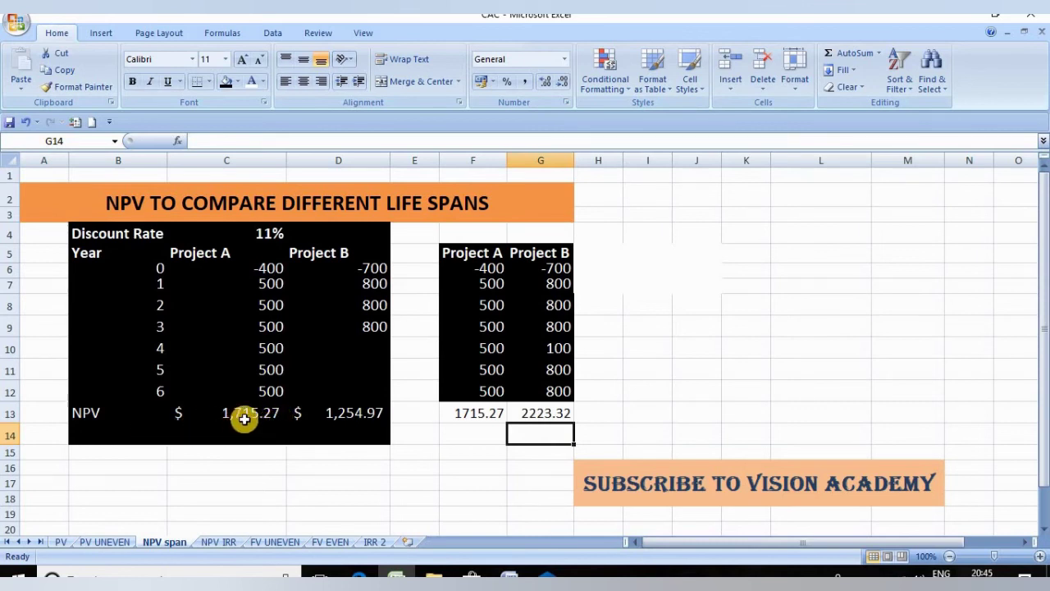
# Step: Reselect G13 to review Project B's six-year NPV of 2223.32
pyautogui.click(542, 413)
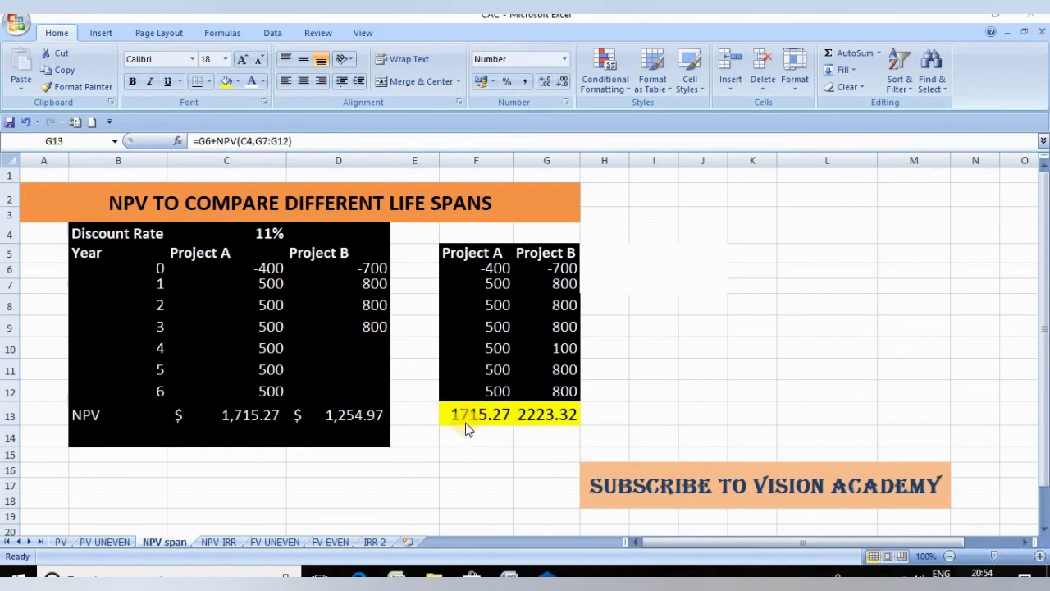
pyautogui.click(529, 414)
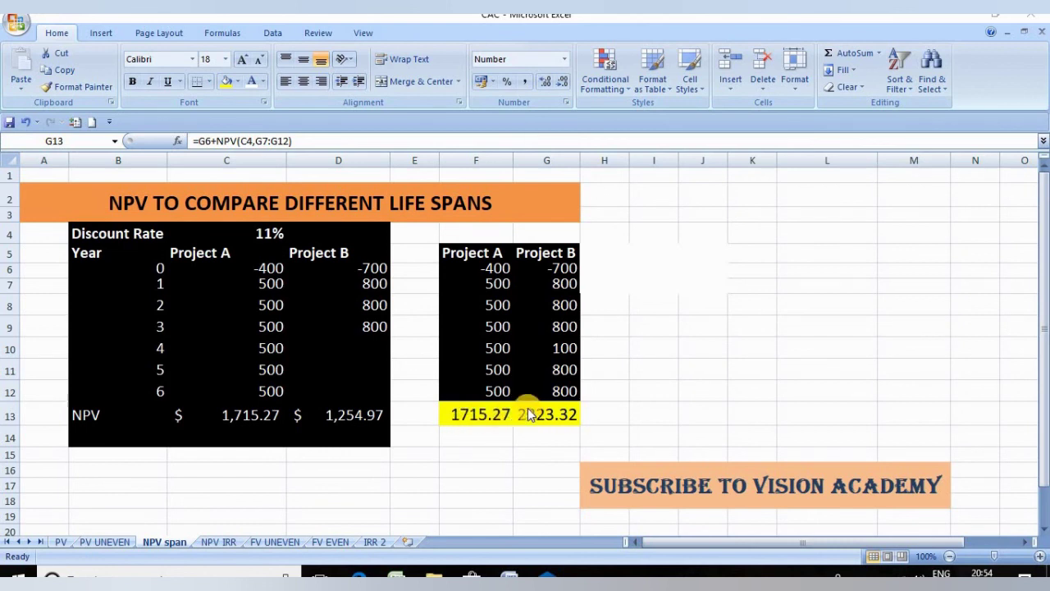